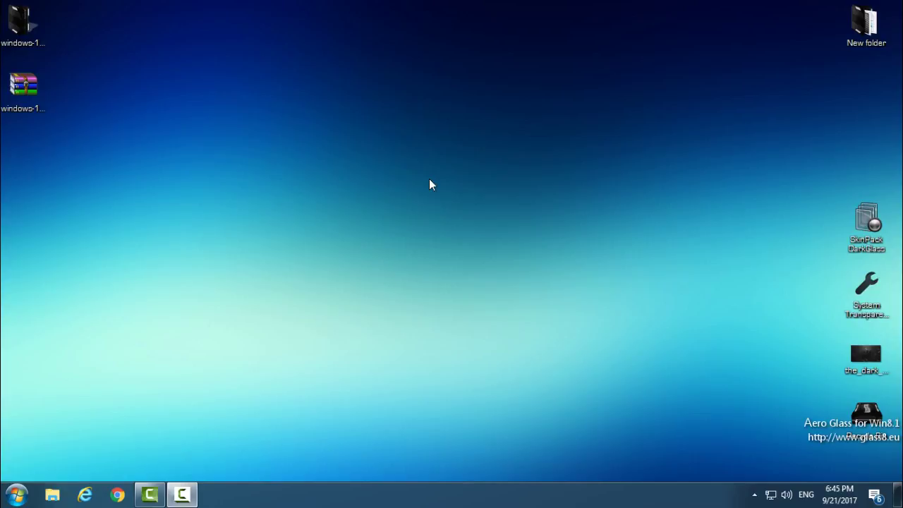
Open the extracted theme collection folder and its inner windows-10-theme-collection-master folder, maximized.
click(21, 25)
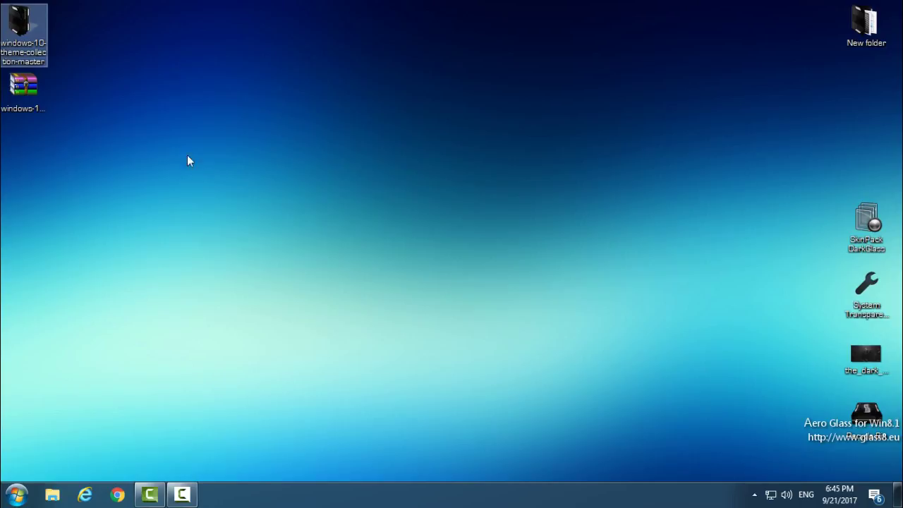
click(55, 101)
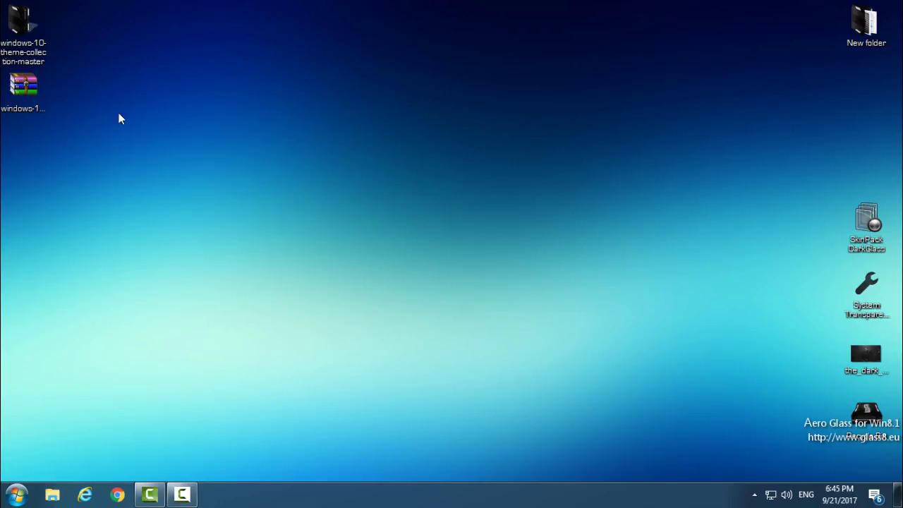
click(36, 90)
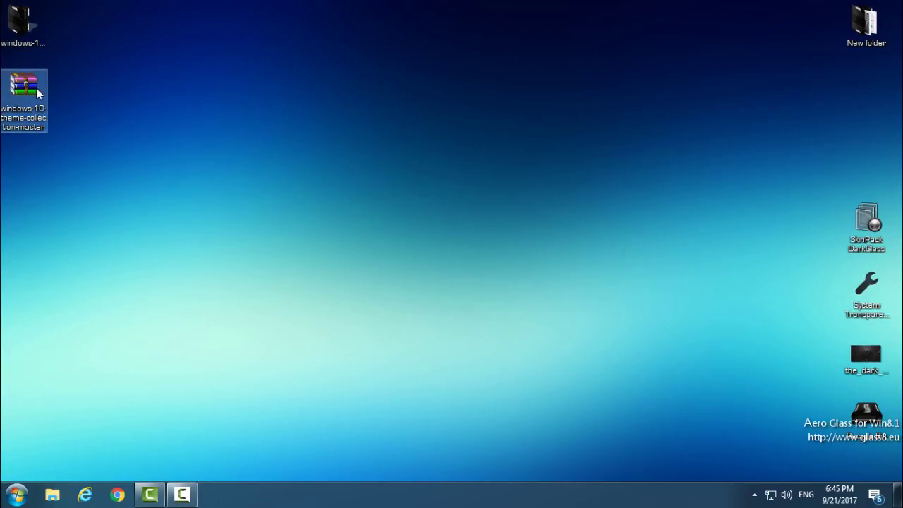
right_click(23, 90)
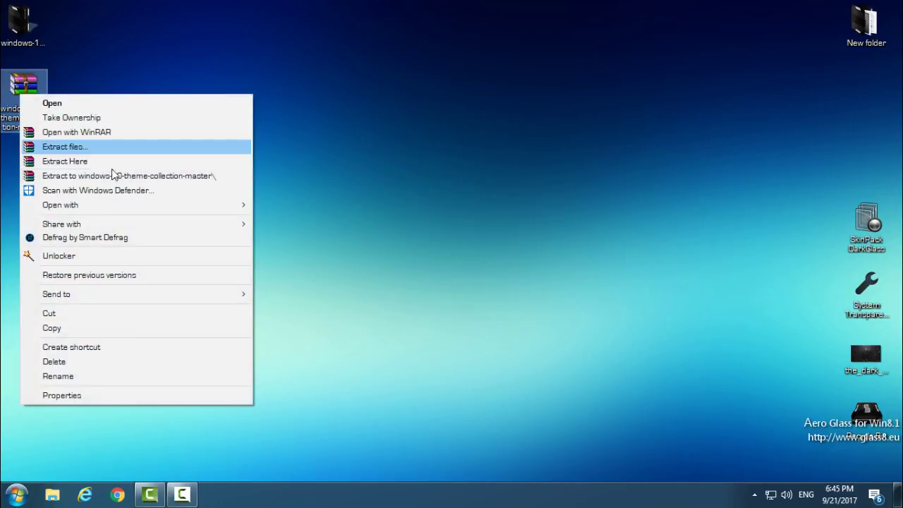
click(34, 27)
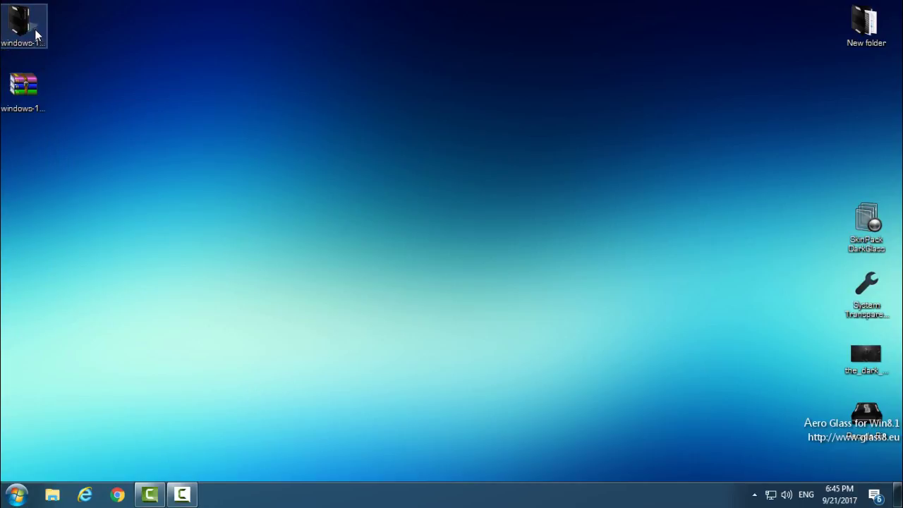
double_click(34, 29)
double_click(336, 185)
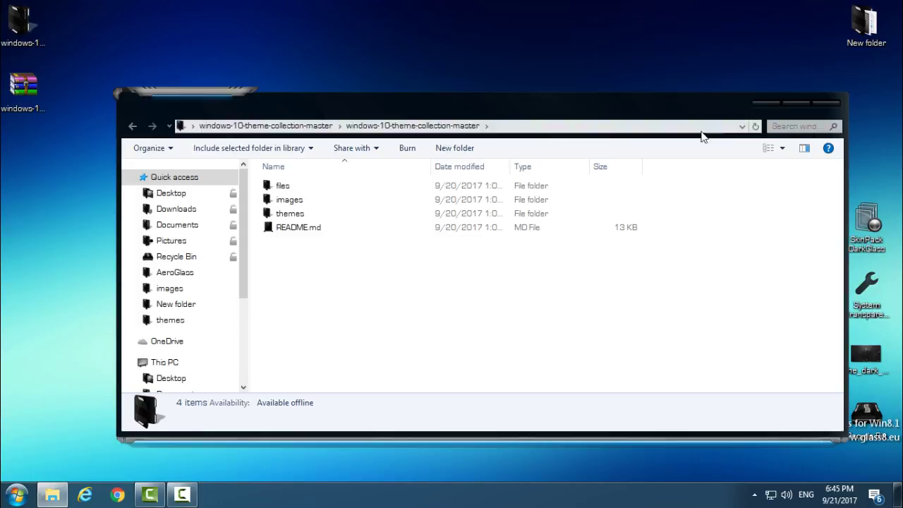
click(794, 100)
Go into files > atlas-theme-collection and look inside its themes and files subfolders.
click(182, 88)
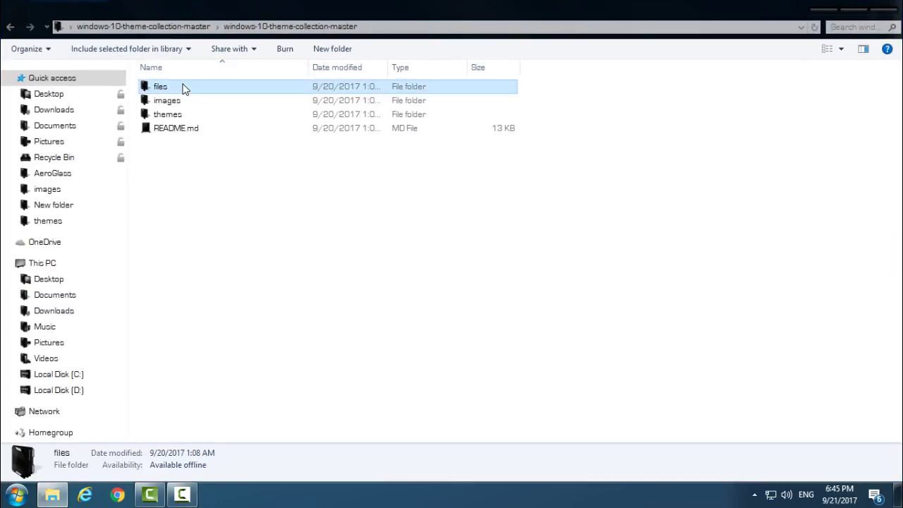
double_click(182, 88)
click(215, 94)
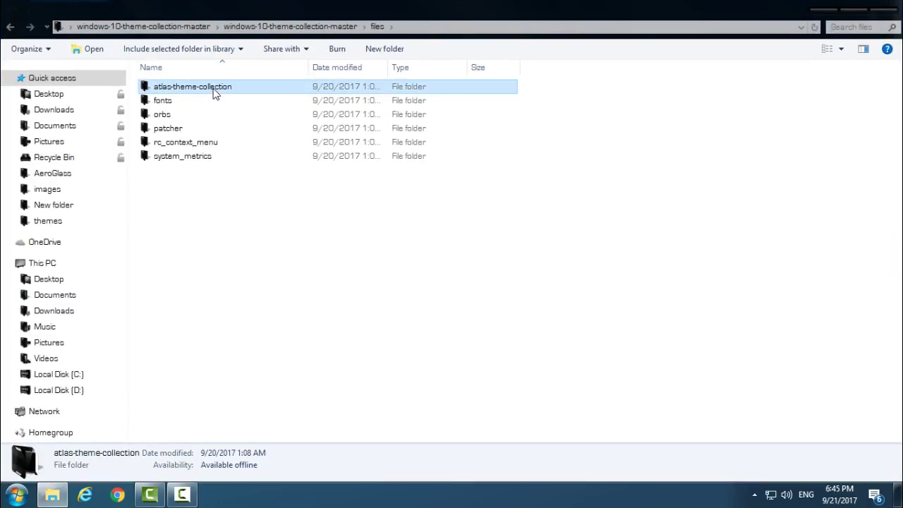
double_click(229, 86)
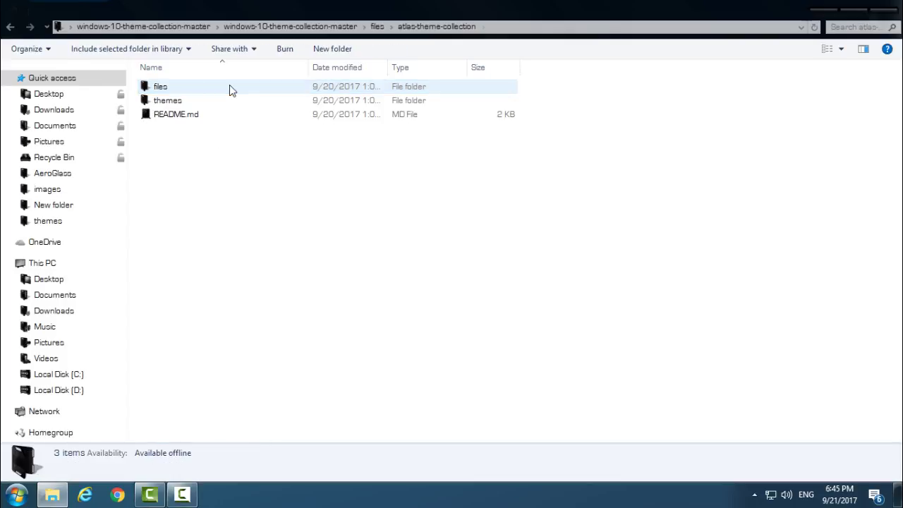
double_click(207, 100)
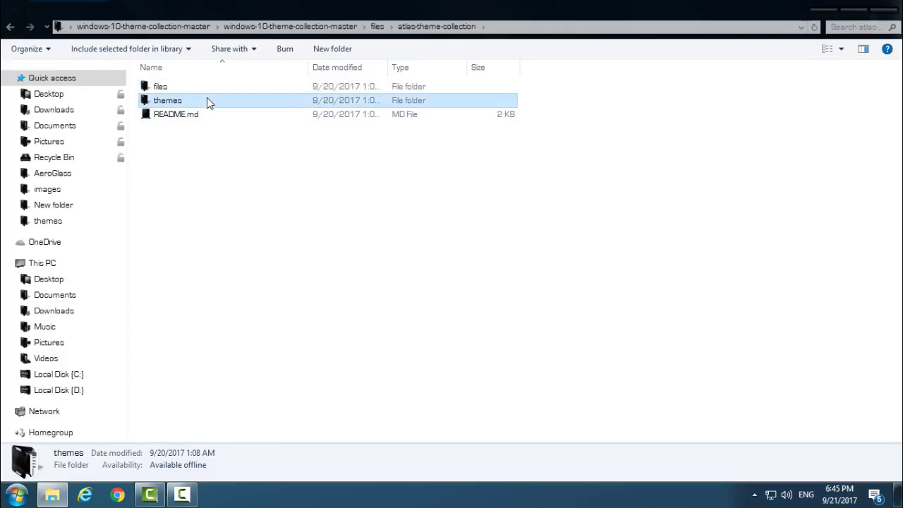
key(alt+Left)
double_click(179, 88)
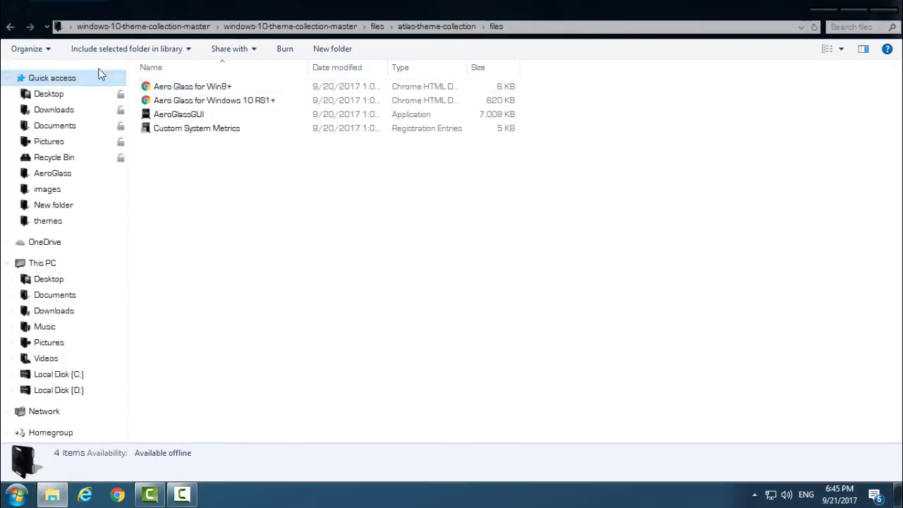
key(alt+Left)
click(183, 105)
double_click(183, 106)
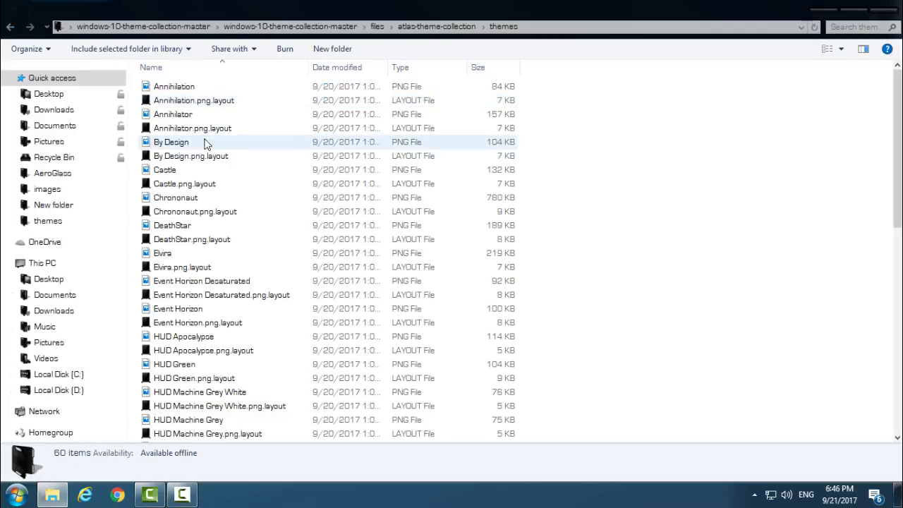
Restore the Explorer window to a smaller size and reposition it on screen.
click(11, 27)
drag(318, 8, 267, 95)
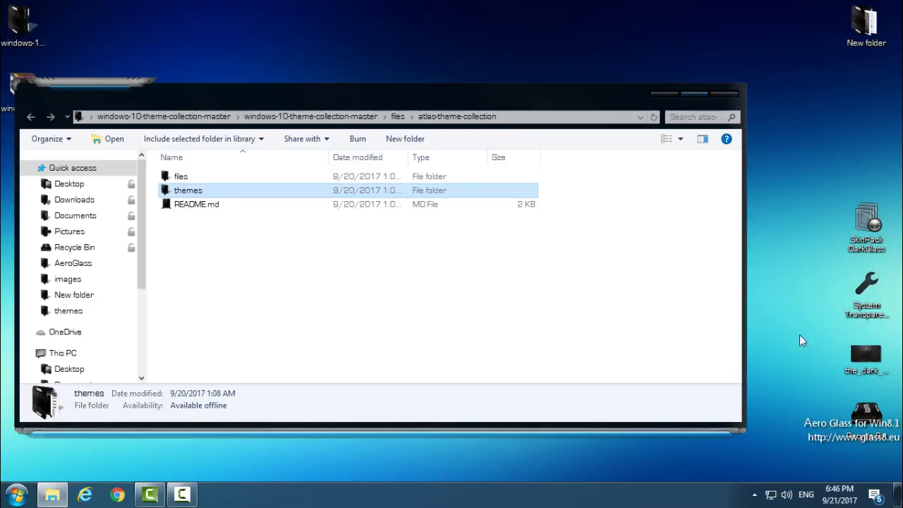
mouse_move(779, 399)
mouse_down()
mouse_move(902, 448)
mouse_move(782, 400)
mouse_up()
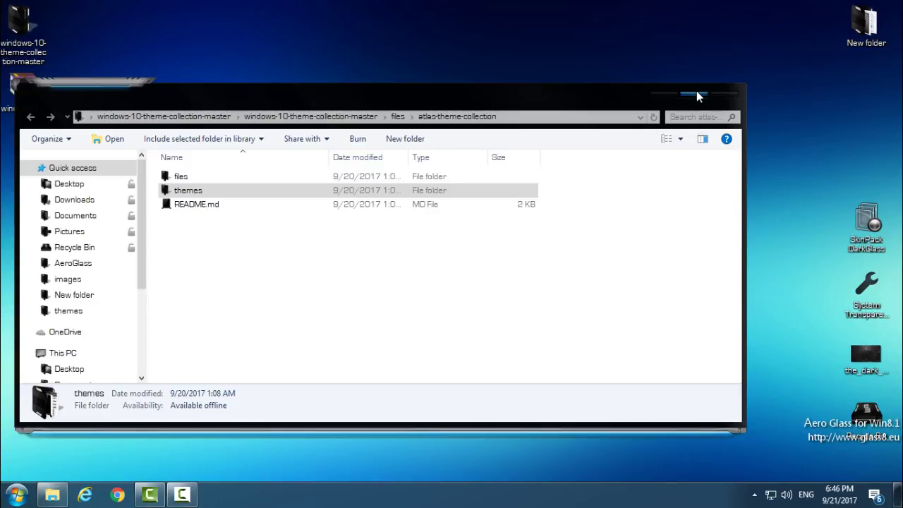
drag(259, 92, 355, 103)
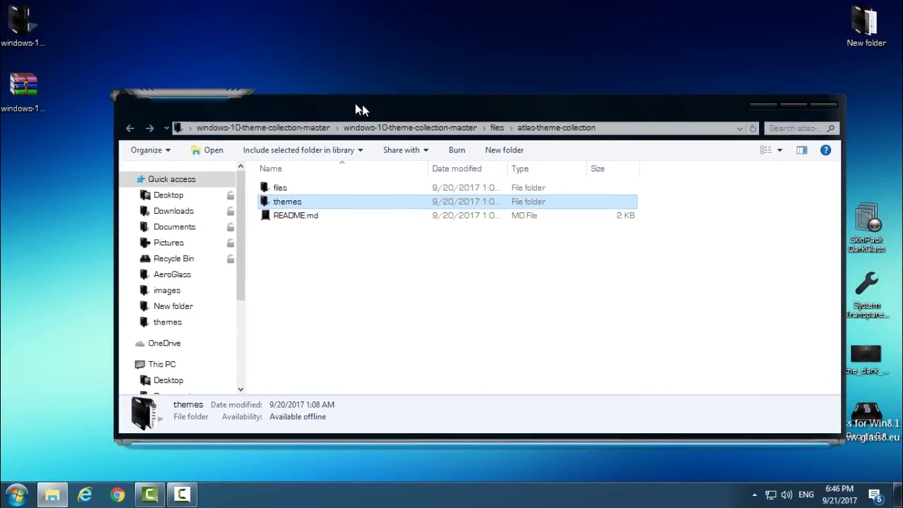
drag(112, 59, 80, 264)
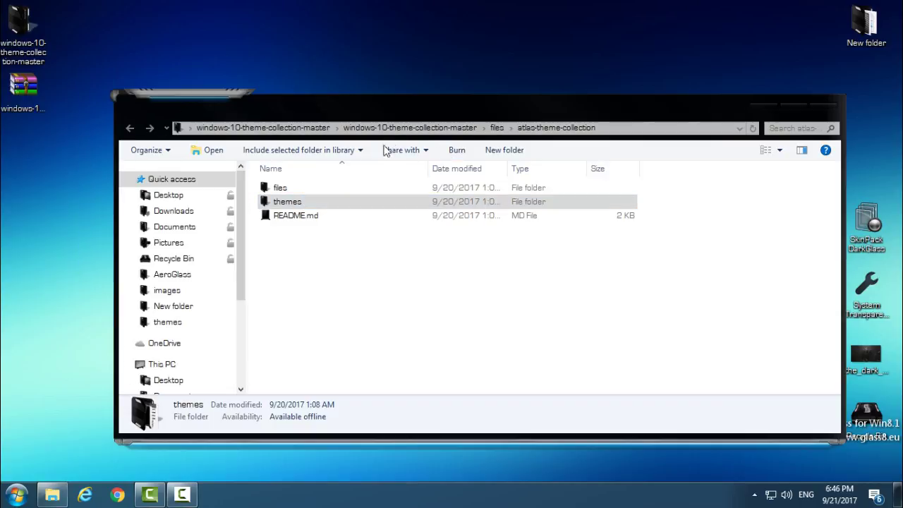
Return to atlas-theme-collection maximized and box-select the files and themes folders.
click(129, 128)
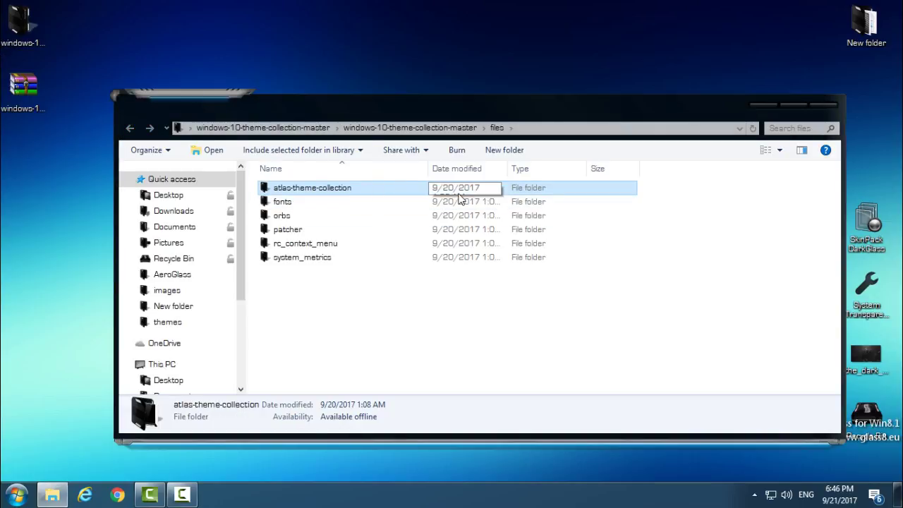
click(788, 106)
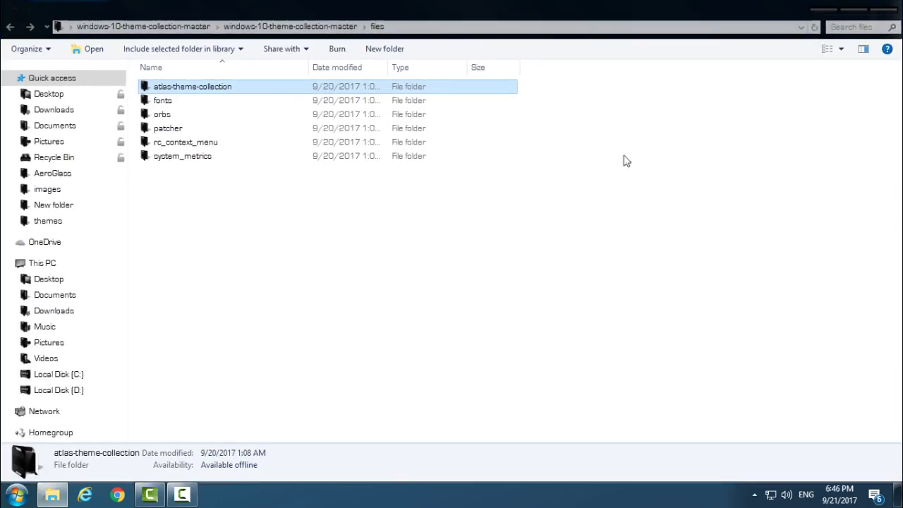
double_click(208, 88)
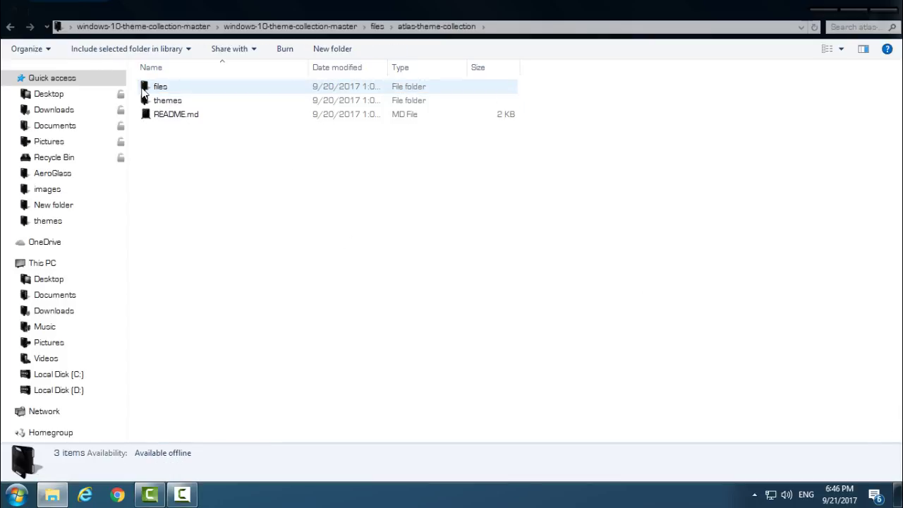
drag(141, 84, 197, 106)
Copy the files and themes folders into C:\AeroGlass, skipping files that already exist.
right_click(195, 103)
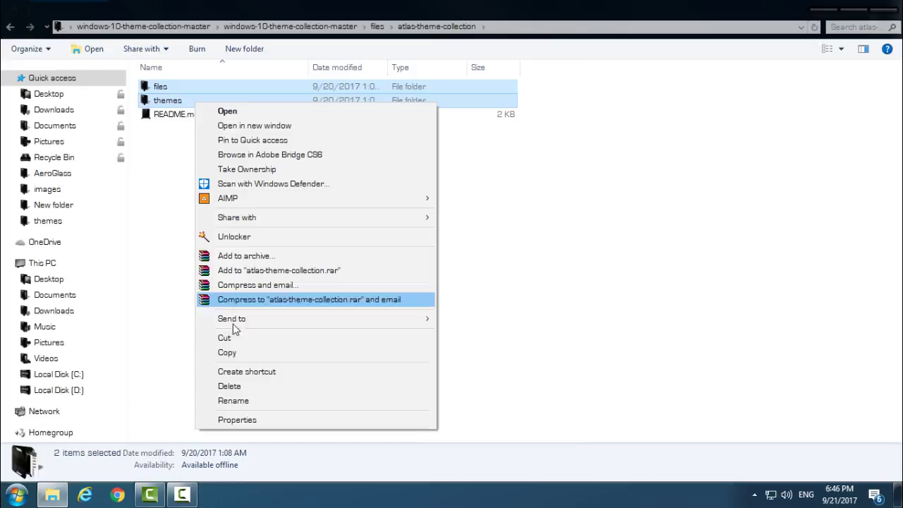
click(221, 351)
click(83, 266)
click(169, 126)
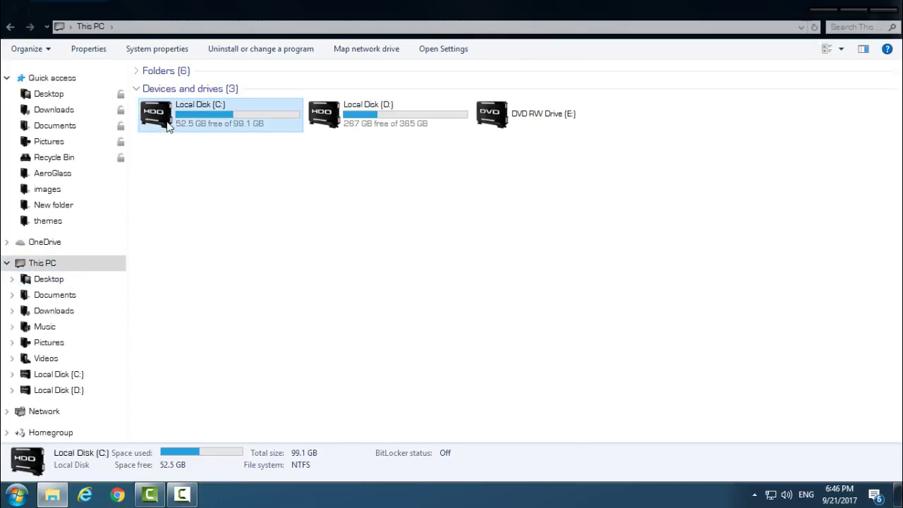
double_click(168, 125)
double_click(310, 212)
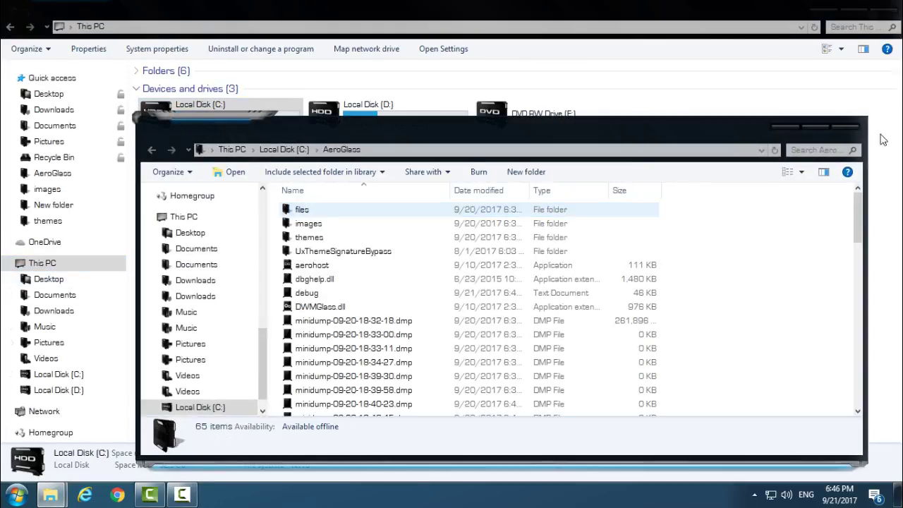
click(820, 127)
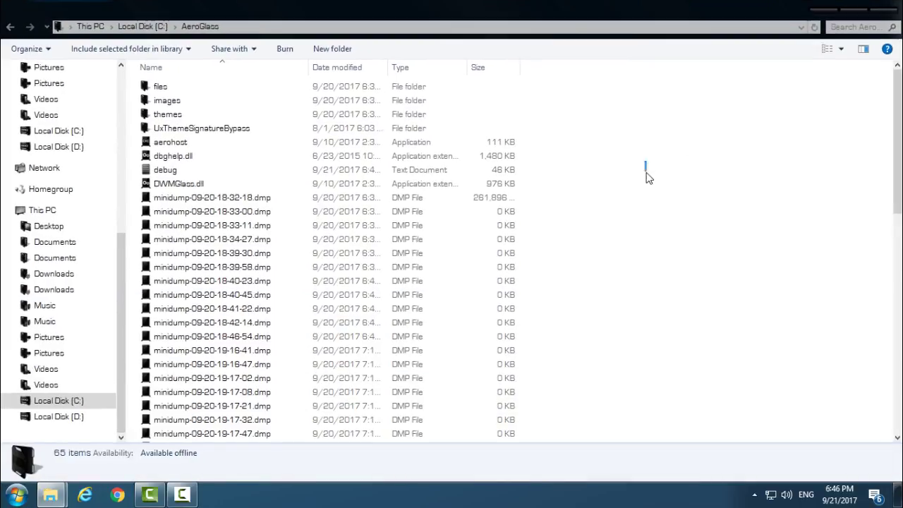
right_click(645, 172)
click(693, 275)
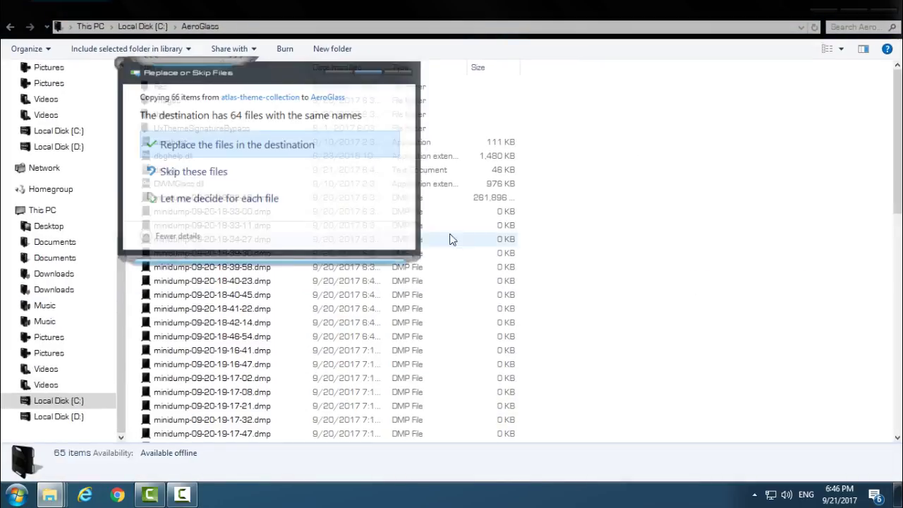
click(200, 172)
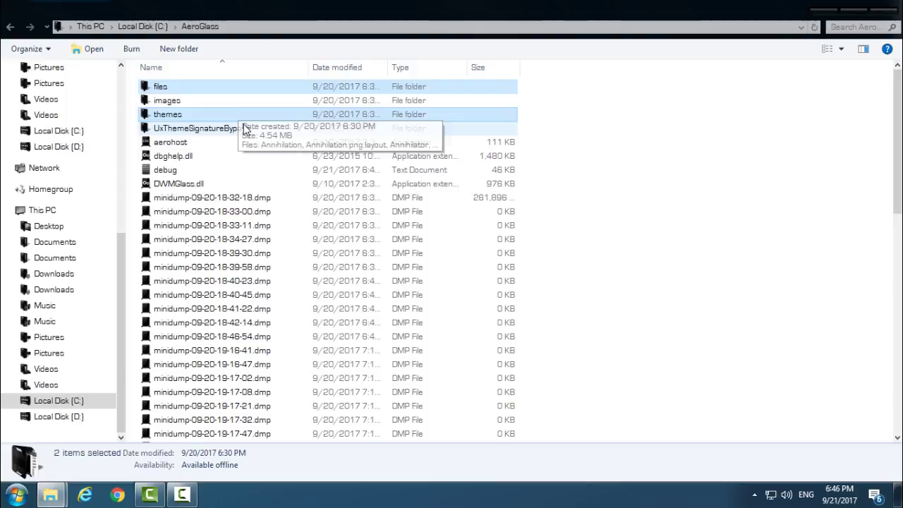
Launch AeroGlassGUI from the C:\AeroGlass\files folder.
mouse_move(244, 130)
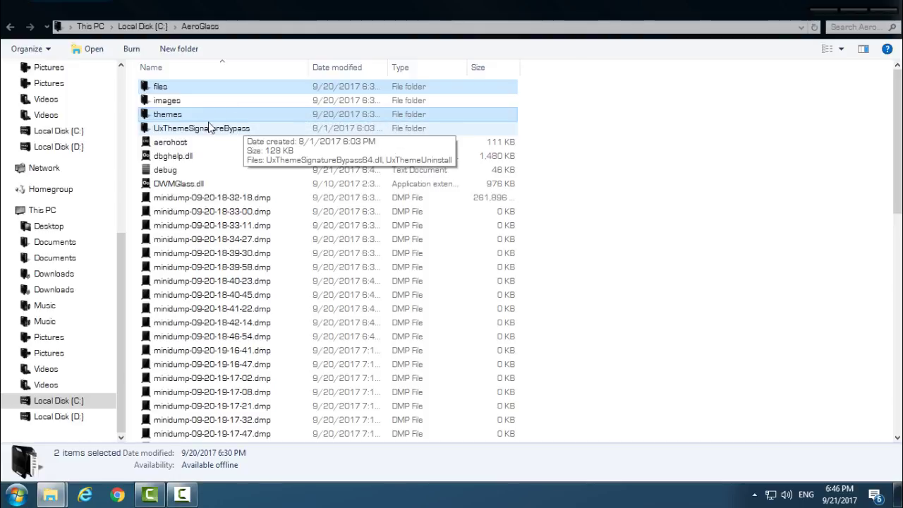
double_click(182, 87)
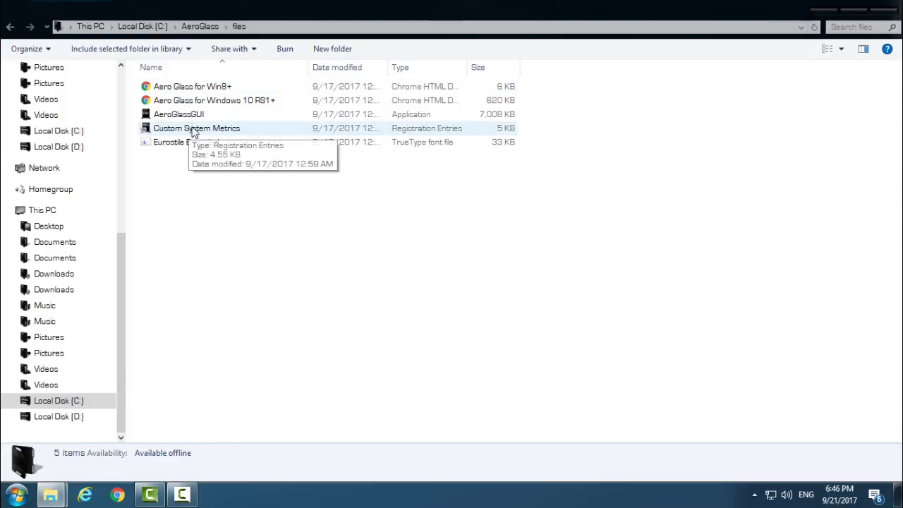
double_click(247, 115)
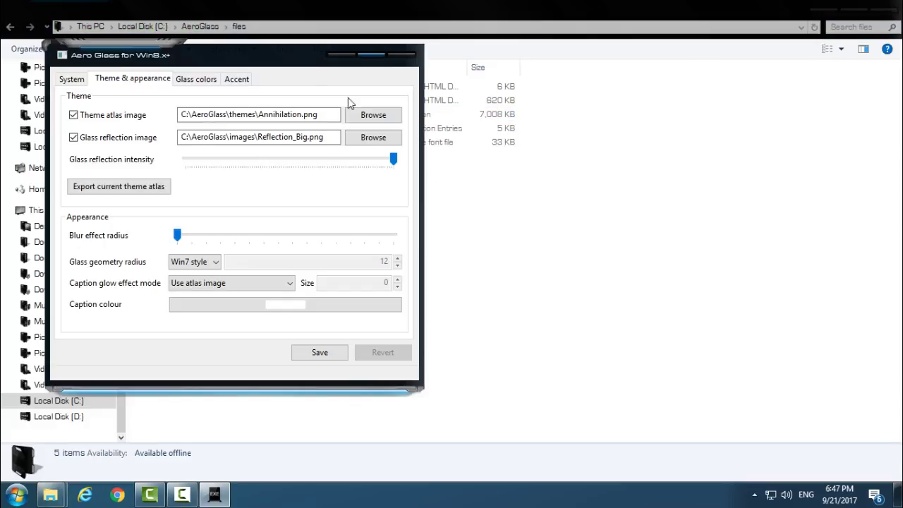
Set the theme atlas image to By Design from C:\AeroGlass\themes.
drag(282, 61, 519, 93)
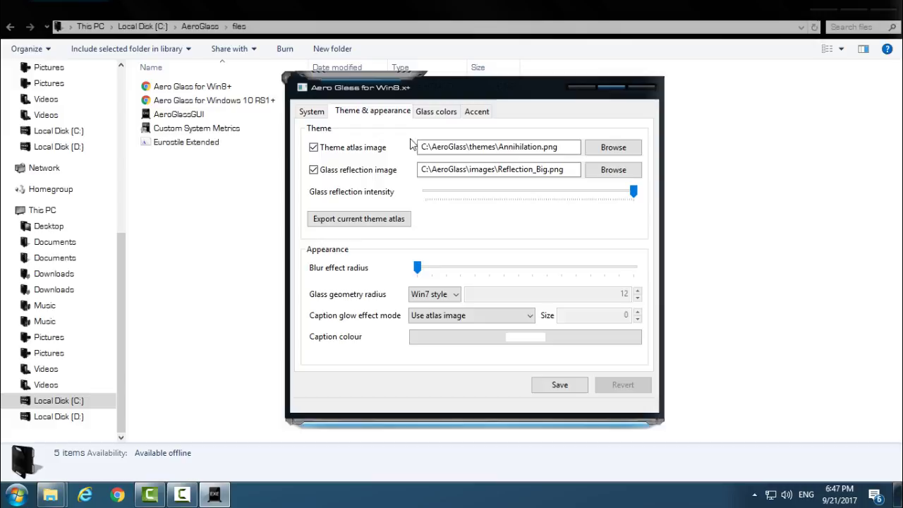
click(313, 148)
click(313, 149)
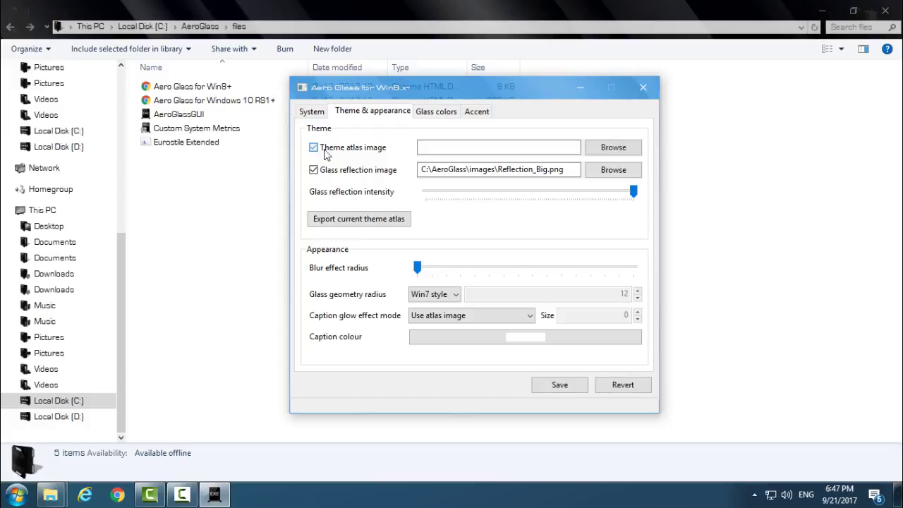
click(590, 149)
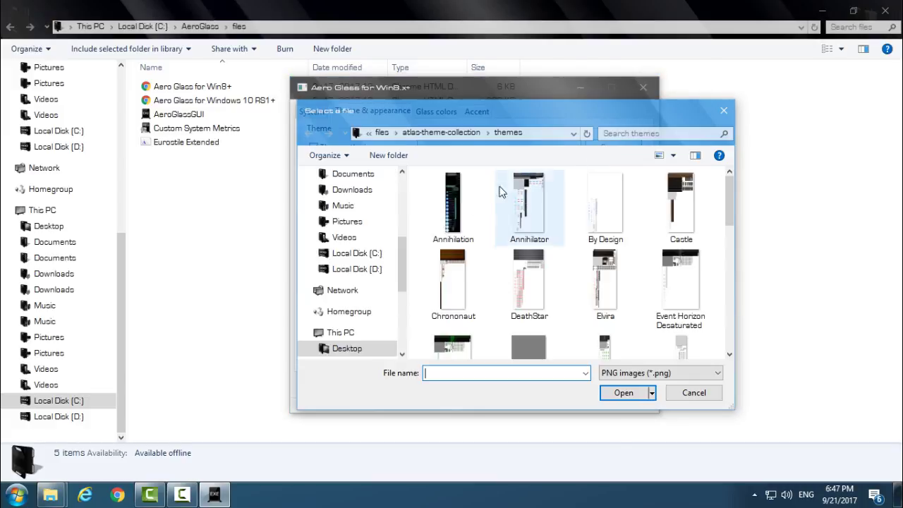
click(367, 332)
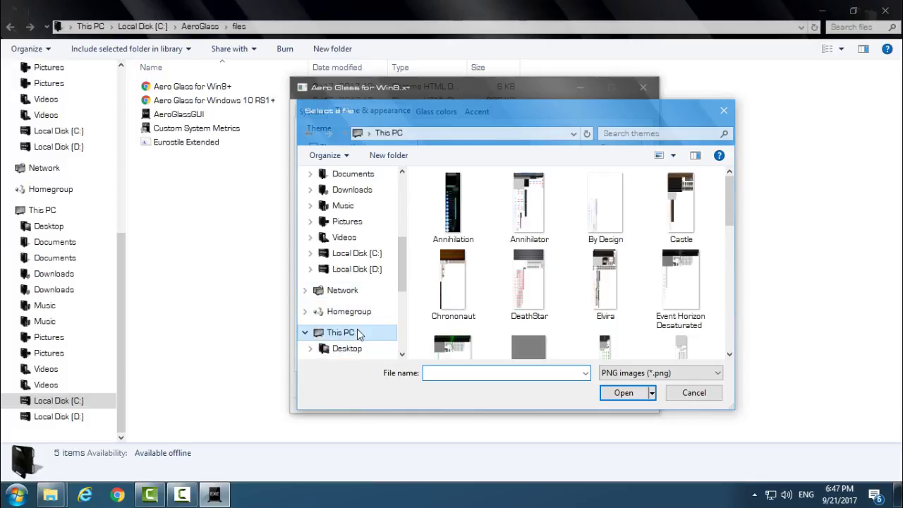
scroll(489, 245, down, 3)
double_click(521, 271)
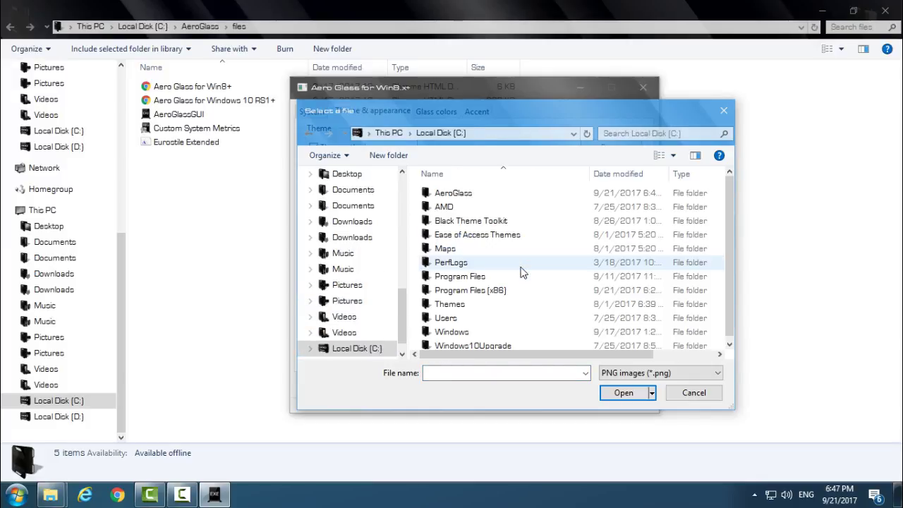
double_click(456, 194)
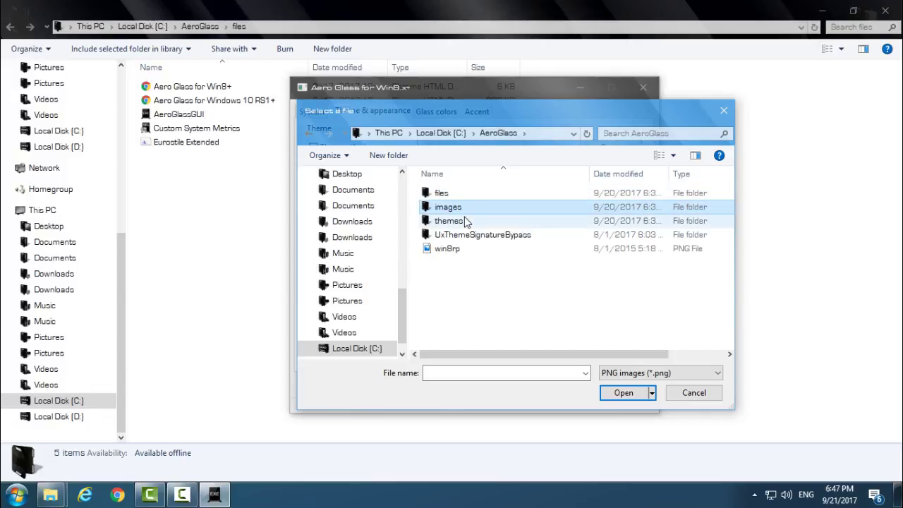
double_click(464, 219)
click(549, 218)
click(606, 212)
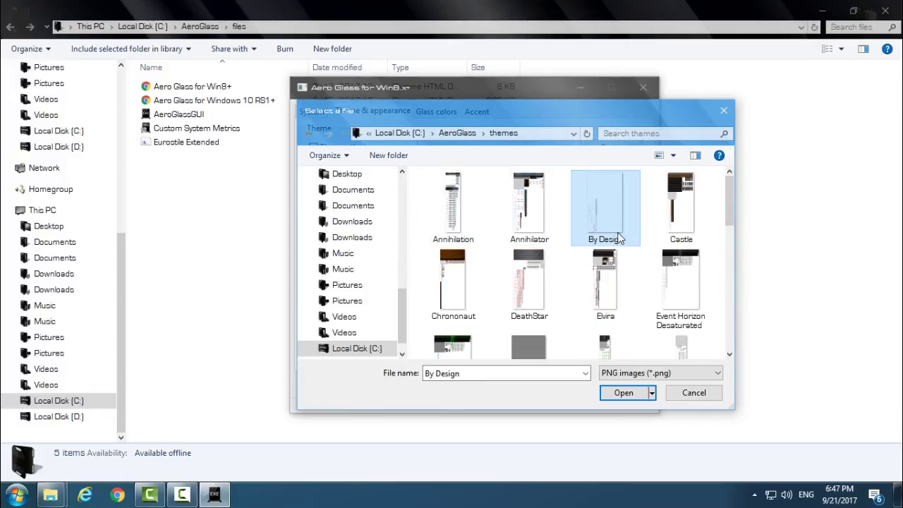
click(624, 393)
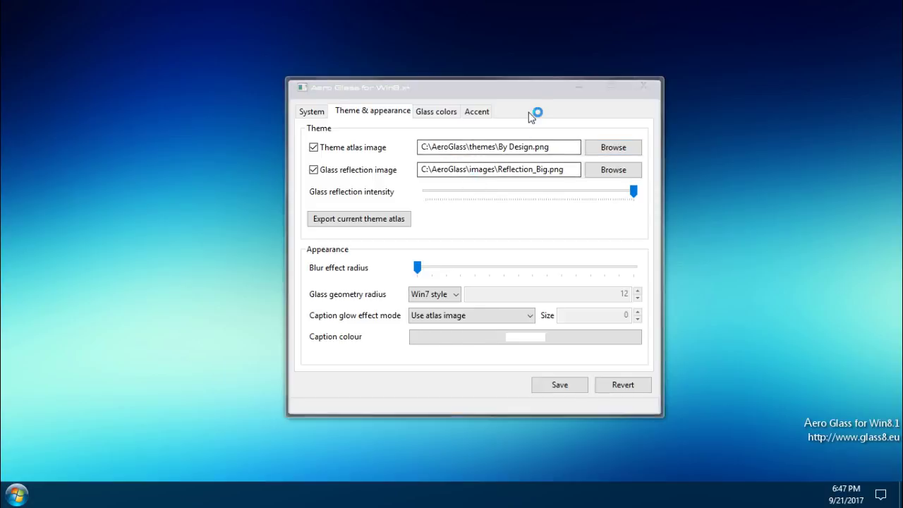
Switch the theme atlas image to Event Horizon Desaturated, save, and close the settings.
drag(531, 95, 448, 88)
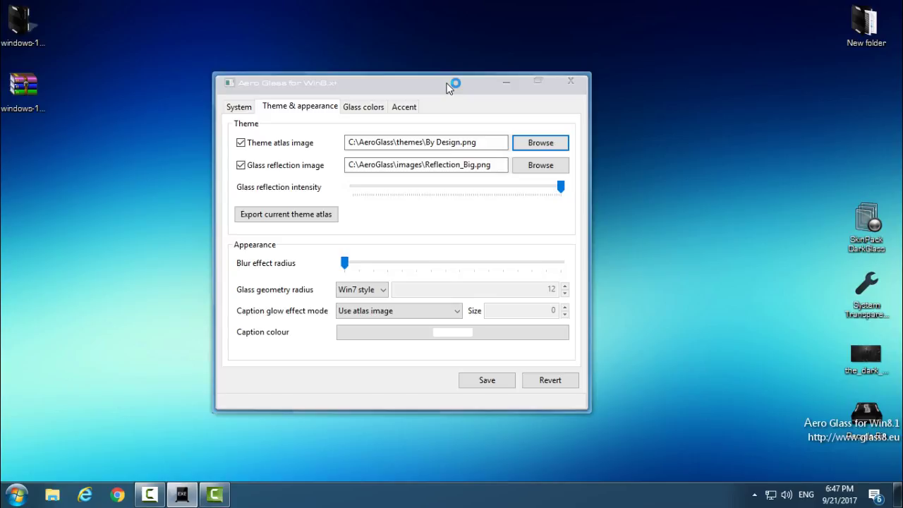
click(540, 143)
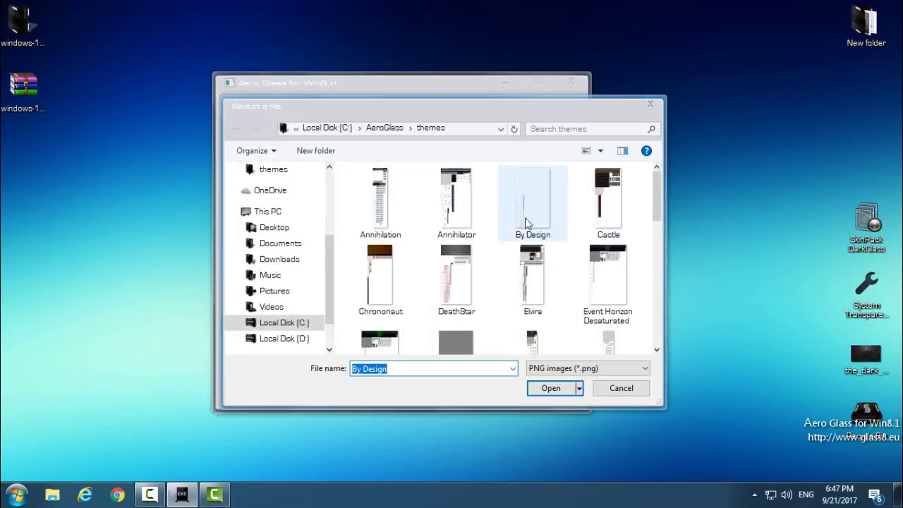
scroll(611, 239, down, 1)
click(610, 241)
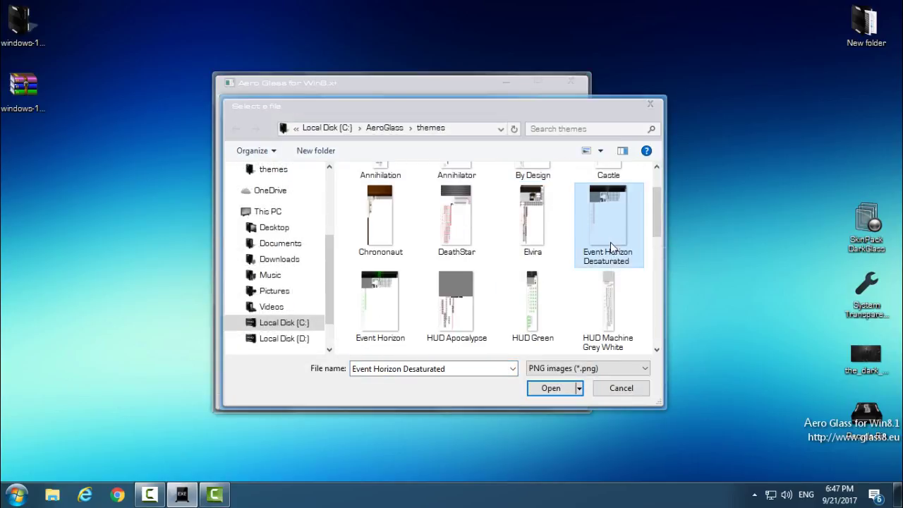
click(543, 388)
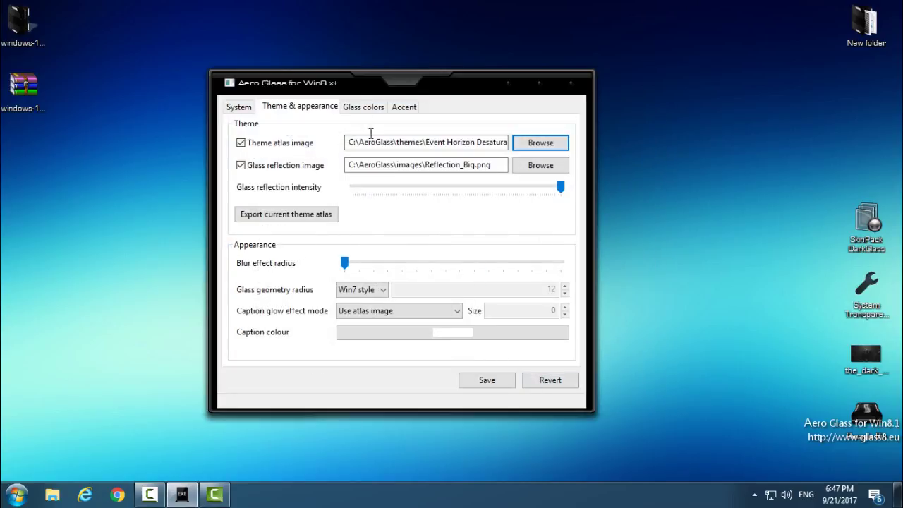
click(486, 381)
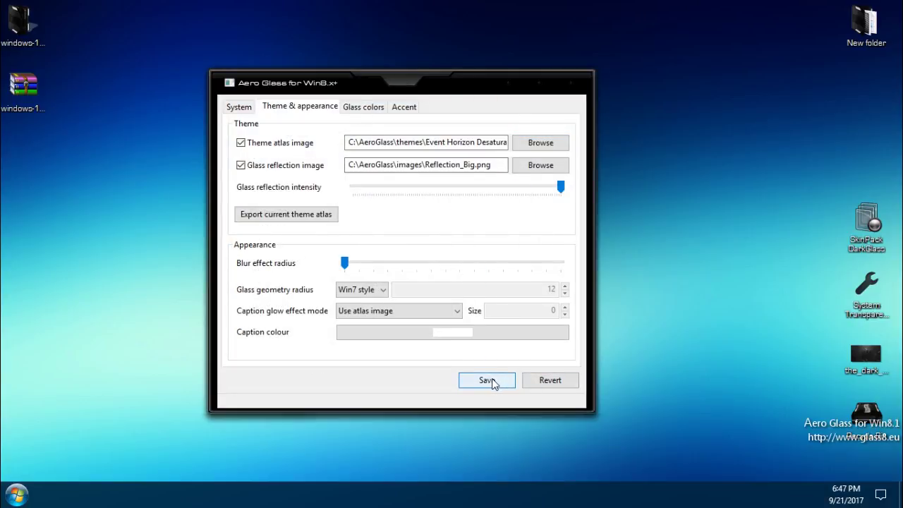
click(568, 88)
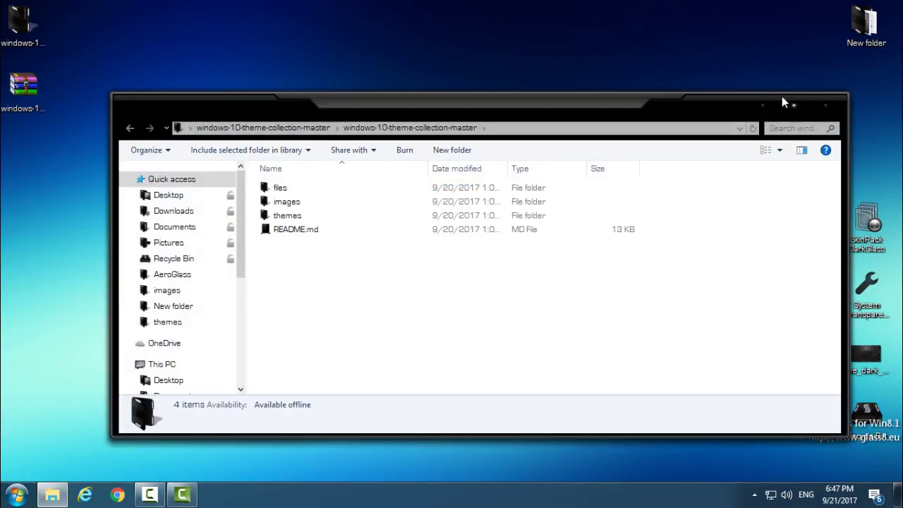
Select all 73 font files in files\fonts and install them, replacing existing fonts.
click(794, 104)
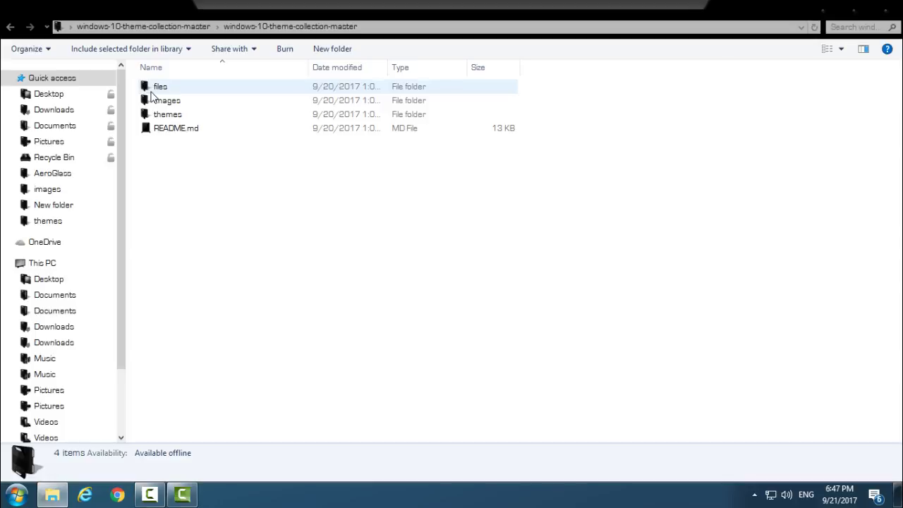
double_click(152, 89)
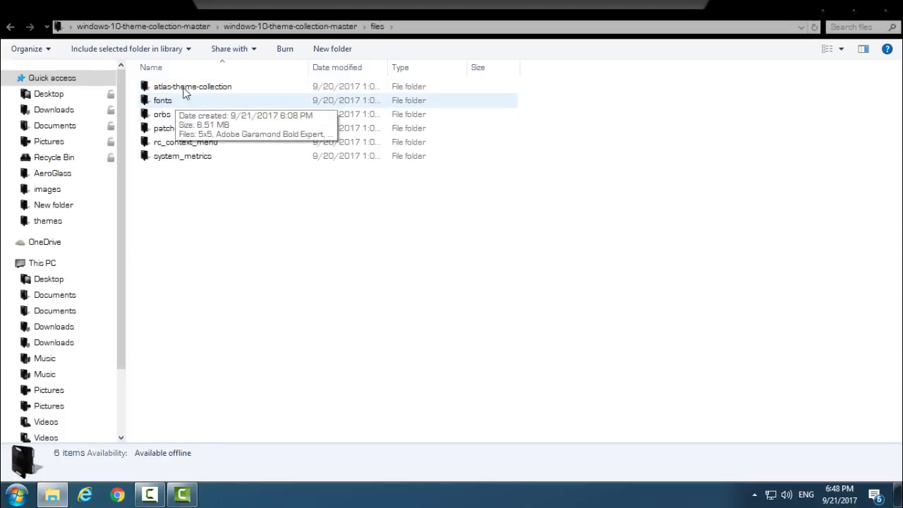
double_click(194, 107)
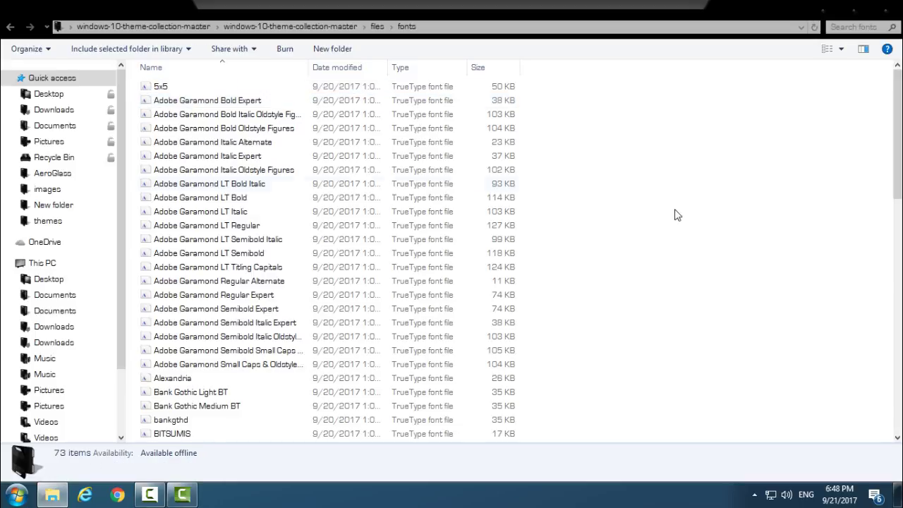
mouse_move(897, 162)
mouse_down()
mouse_move(900, 423)
mouse_move(898, 159)
mouse_up()
drag(752, 91, 138, 444)
click(603, 420)
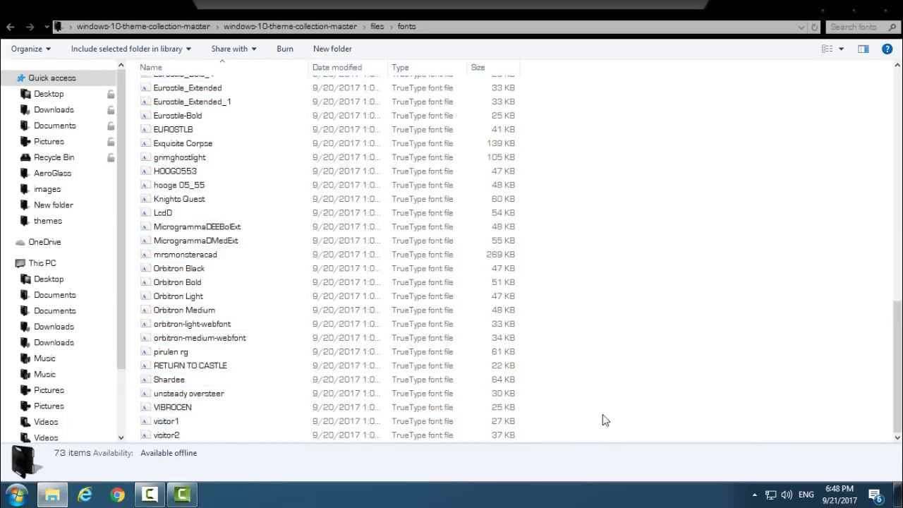
drag(562, 437, 185, 93)
right_click(184, 91)
click(265, 100)
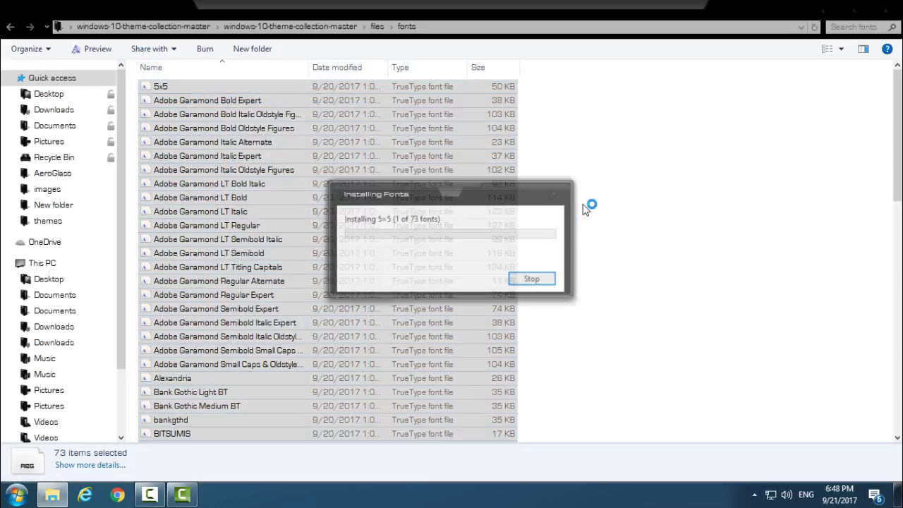
key(Return)
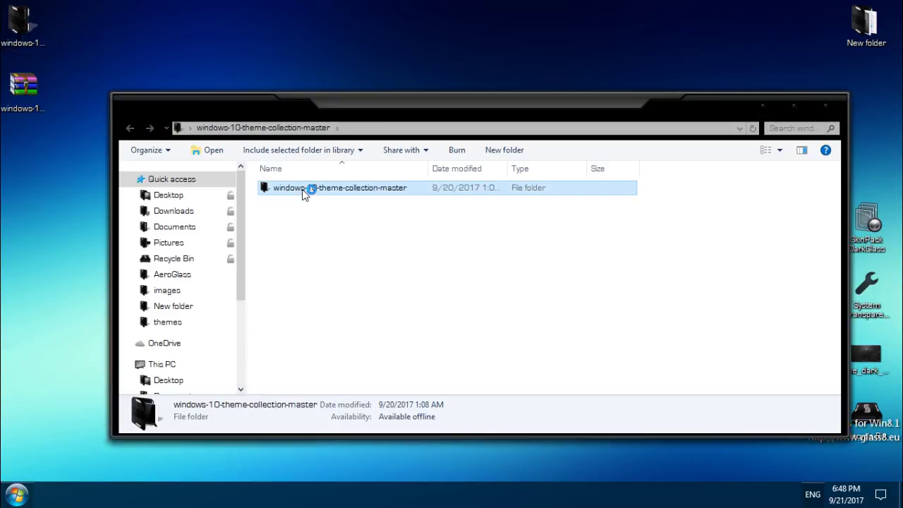
Navigate in a maximized Explorer to windows-10-theme-collection-master\files\orbs.
double_click(311, 191)
click(311, 192)
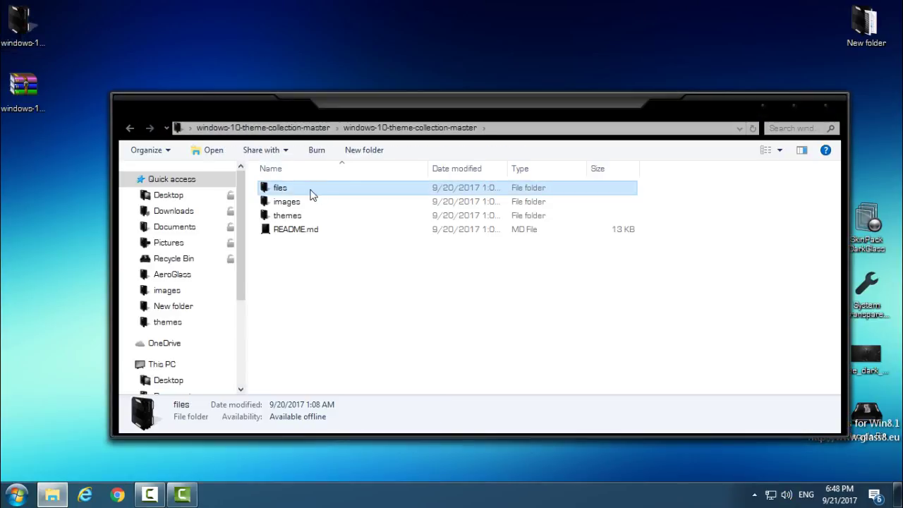
click(131, 128)
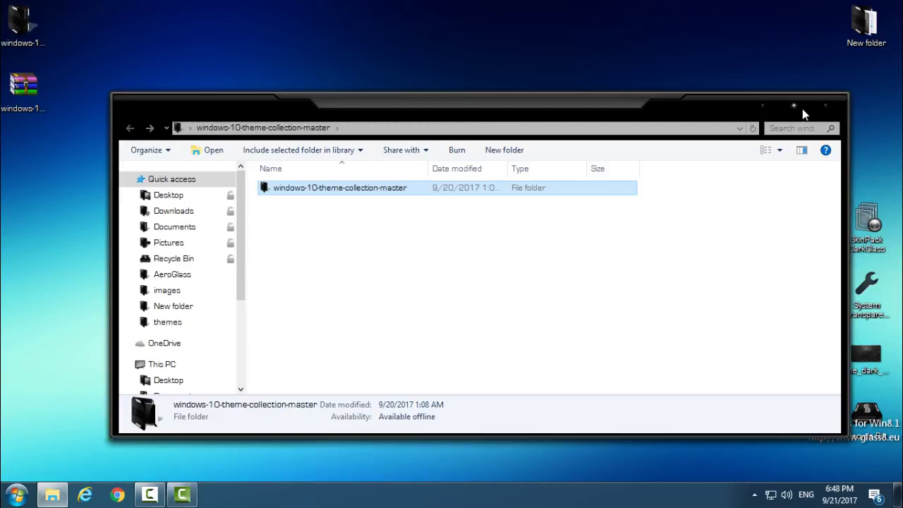
click(801, 108)
double_click(246, 90)
double_click(225, 89)
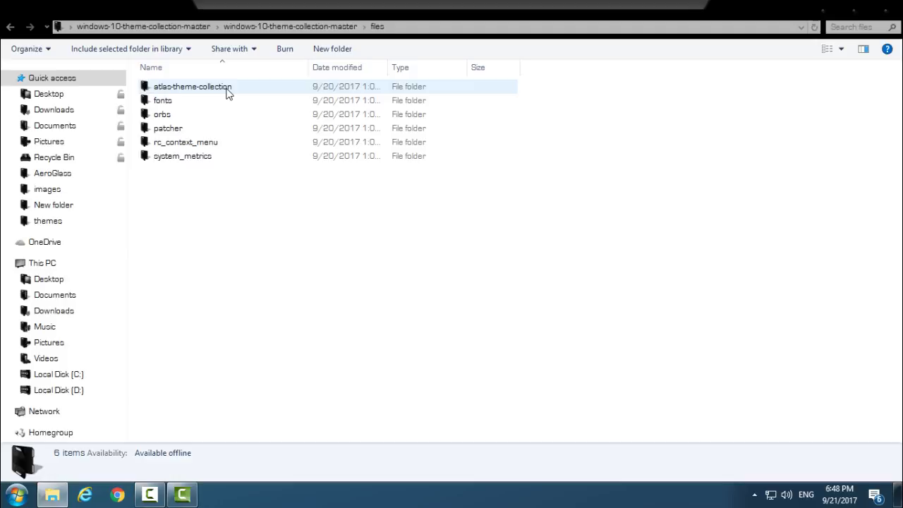
click(226, 115)
double_click(225, 115)
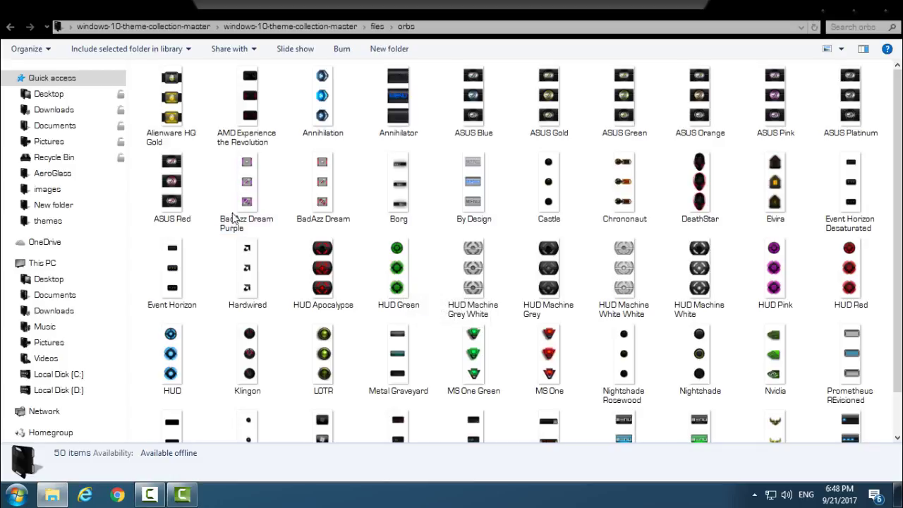
Go to StartIsBack's Appearance settings and start adding a custom Start button orb.
click(14, 500)
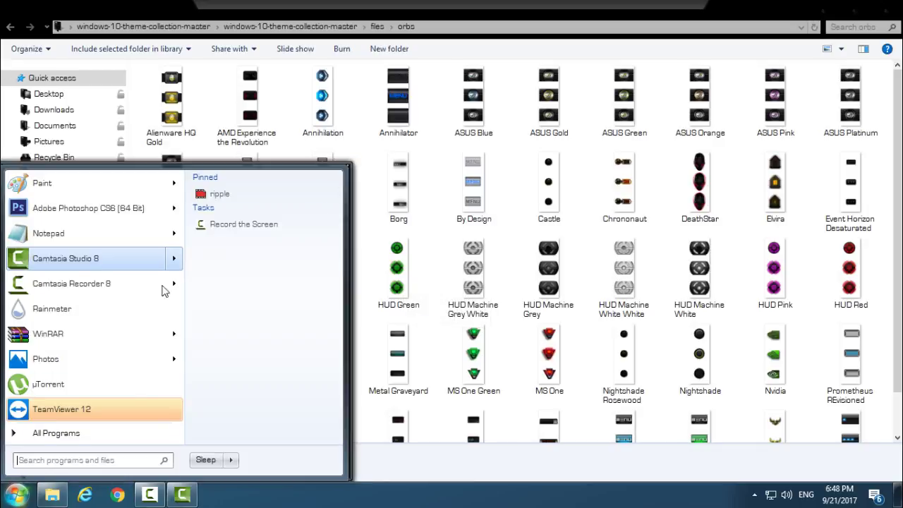
key(Escape)
click(27, 496)
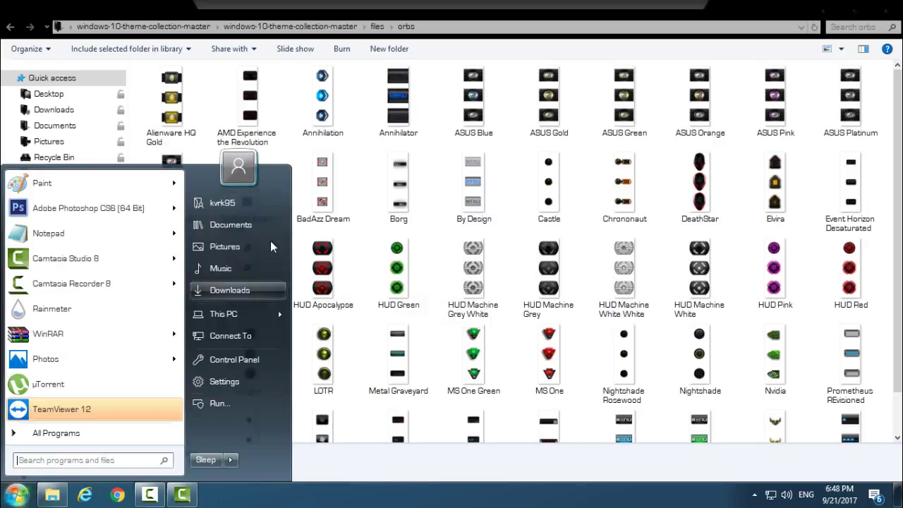
key(Escape)
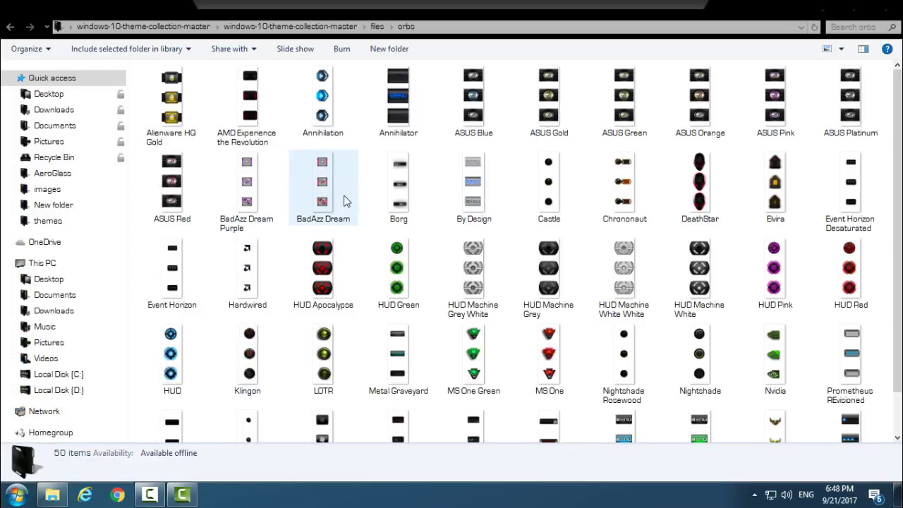
click(250, 120)
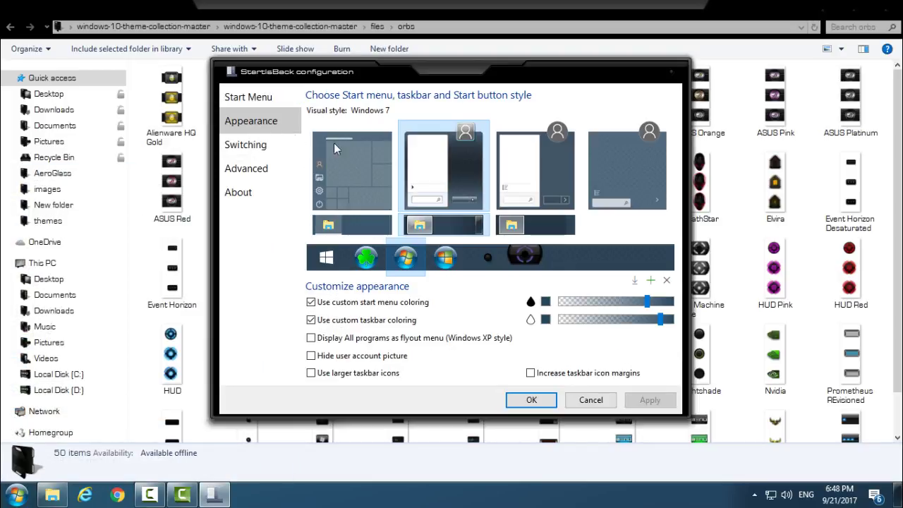
click(649, 282)
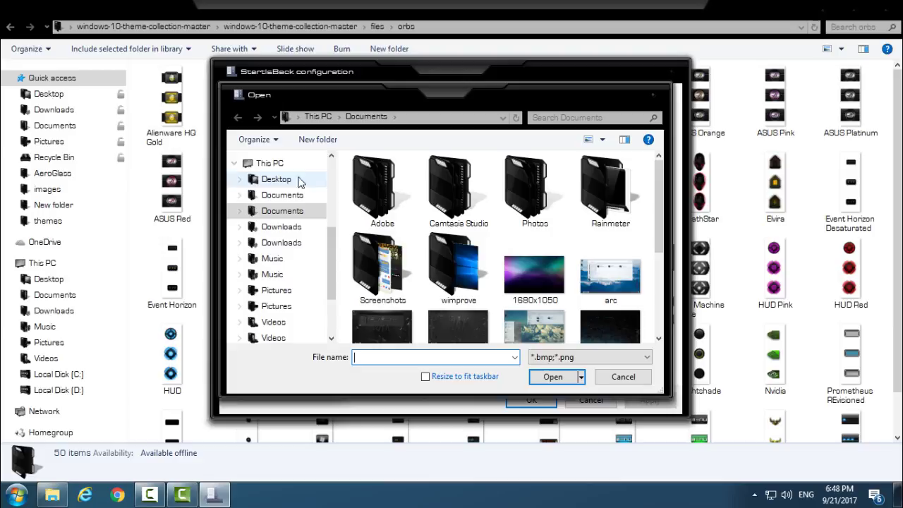
Load Annihilation.png from the collection's files\orbs folder as a custom orb.
click(298, 179)
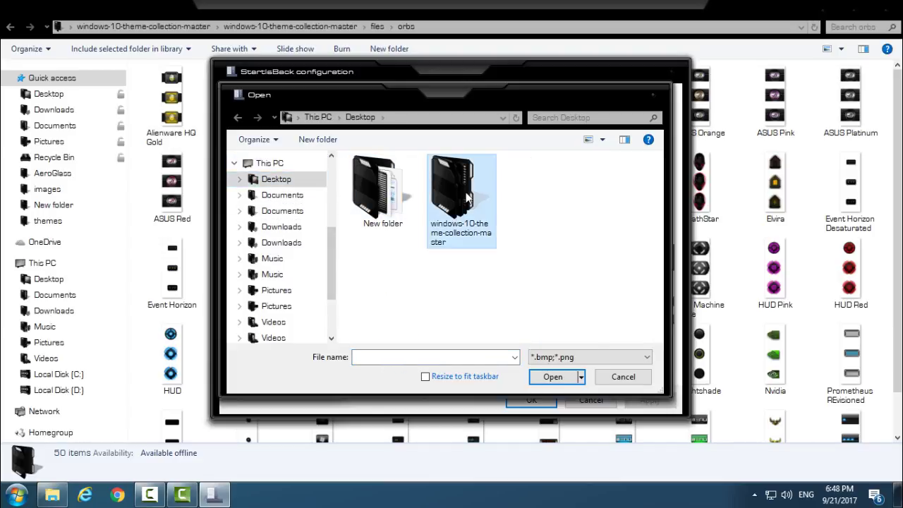
double_click(458, 191)
double_click(394, 183)
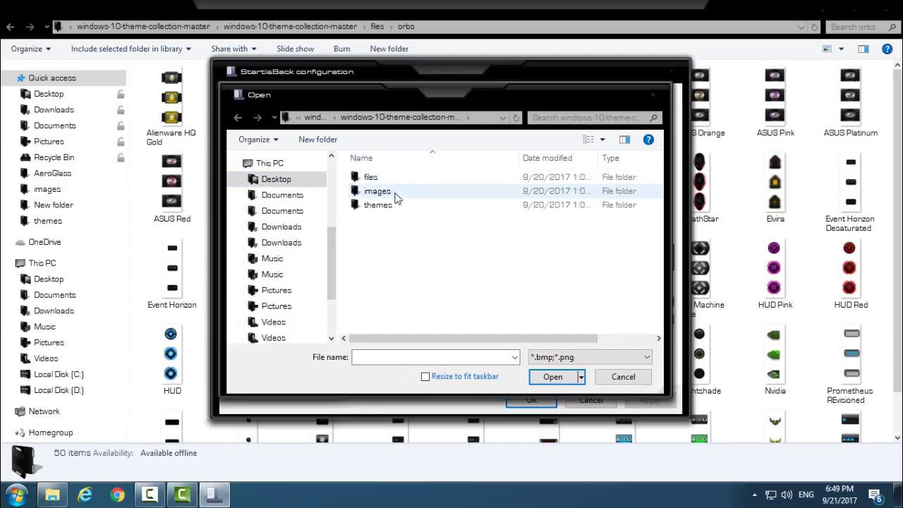
double_click(381, 178)
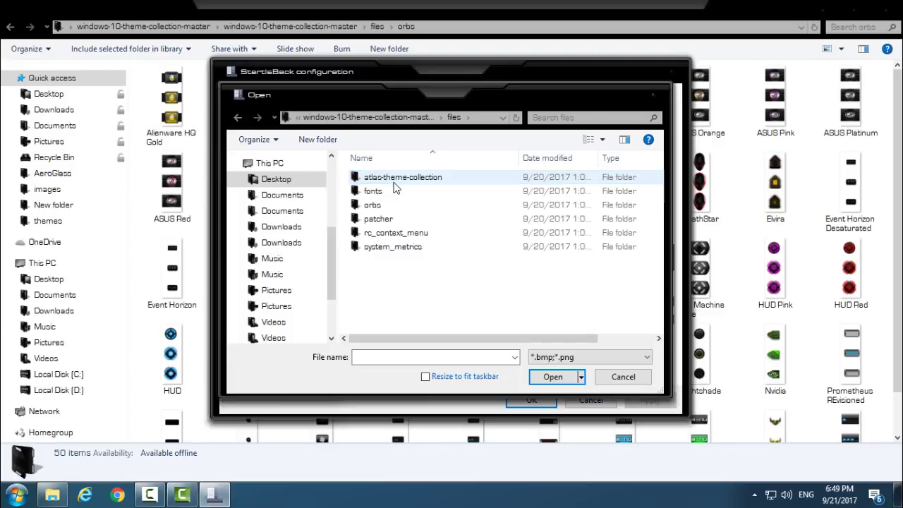
double_click(384, 205)
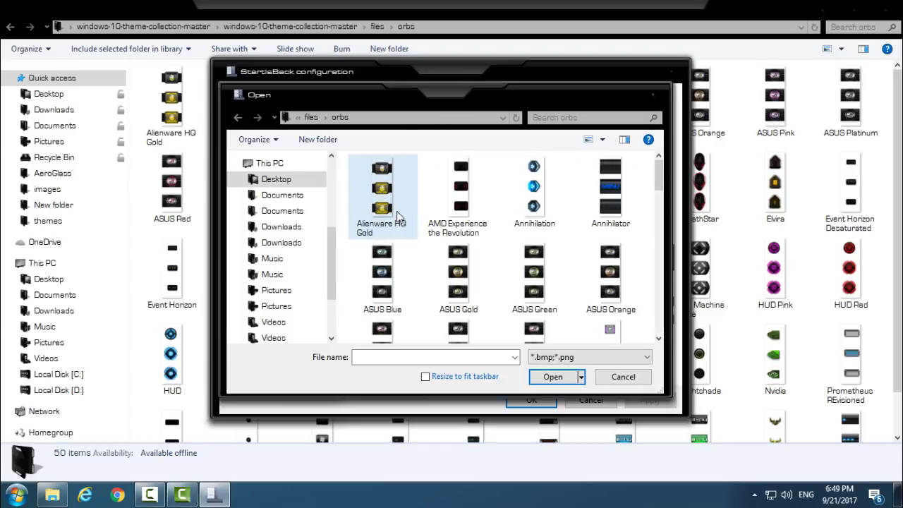
click(396, 211)
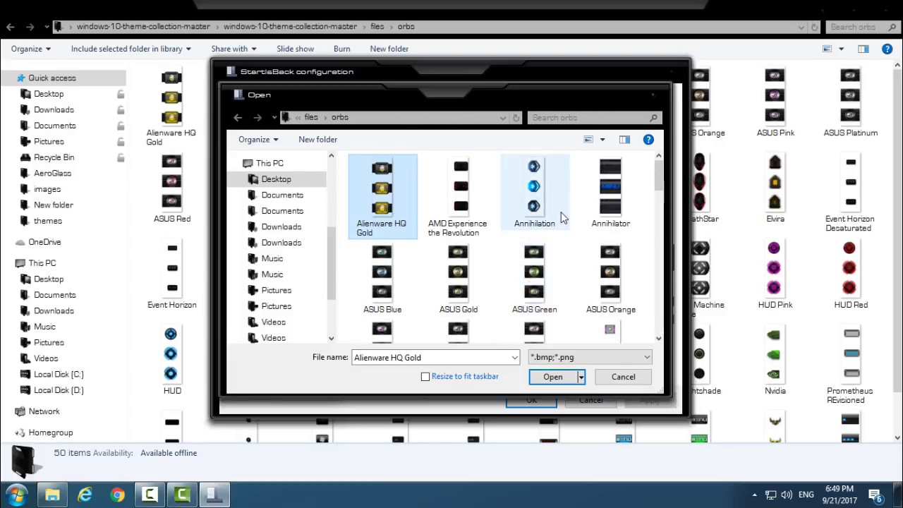
click(556, 218)
click(553, 377)
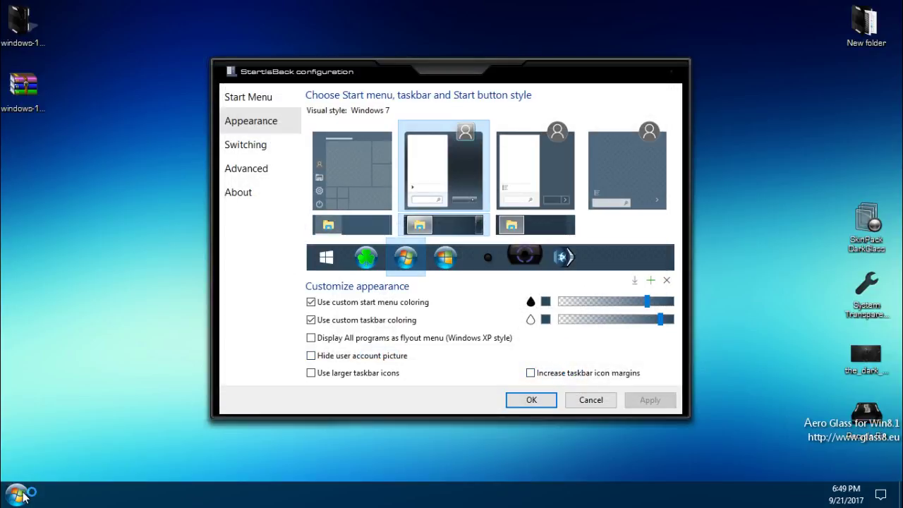
Make the Annihilation orb the Start button, confirm with OK, and try it.
click(19, 494)
click(18, 494)
click(564, 256)
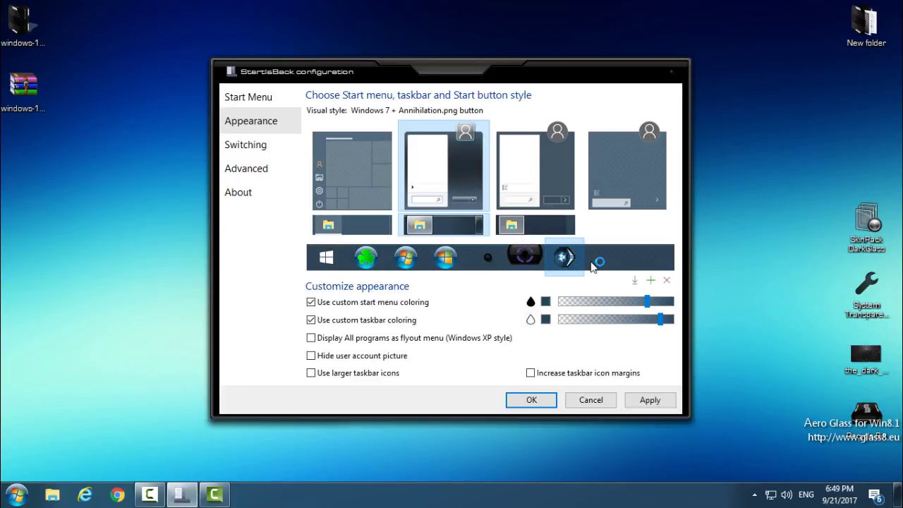
click(531, 400)
click(17, 495)
click(17, 495)
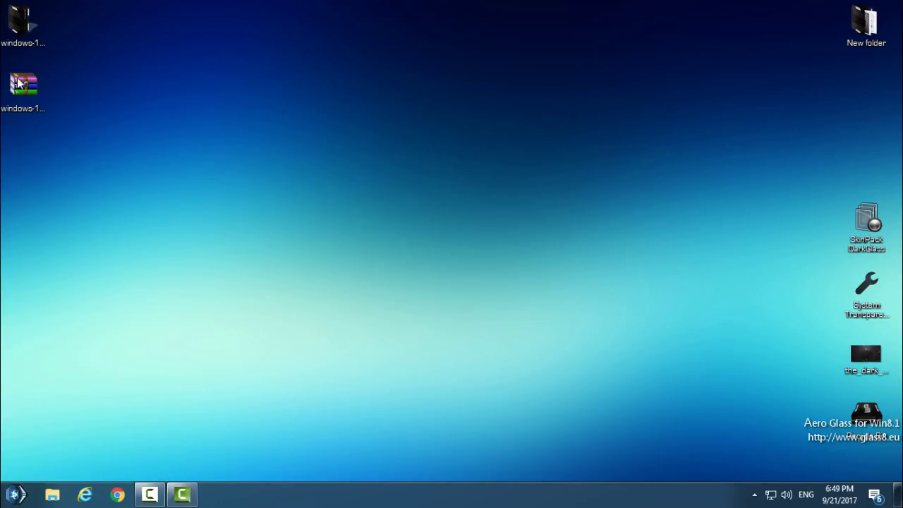
Navigate from the desktop theme collection folder through files into the patcher folder.
double_click(20, 24)
double_click(322, 187)
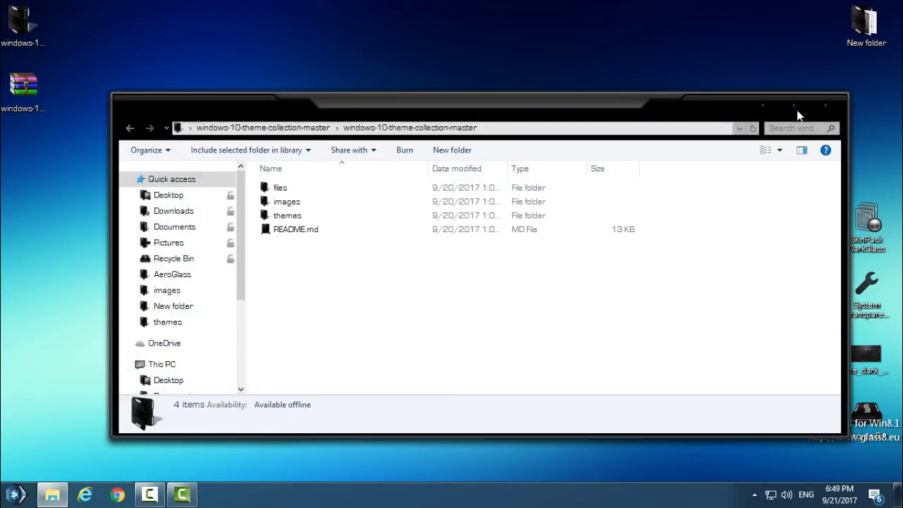
click(795, 107)
double_click(159, 86)
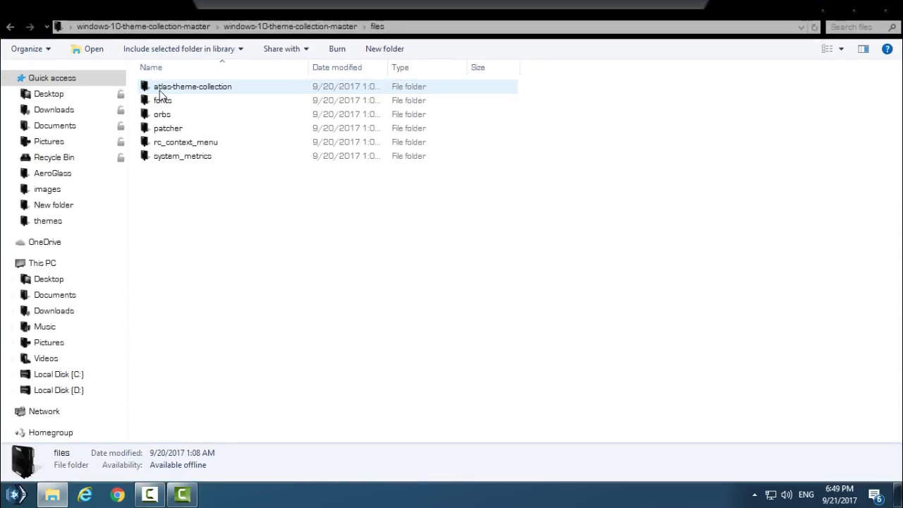
double_click(190, 117)
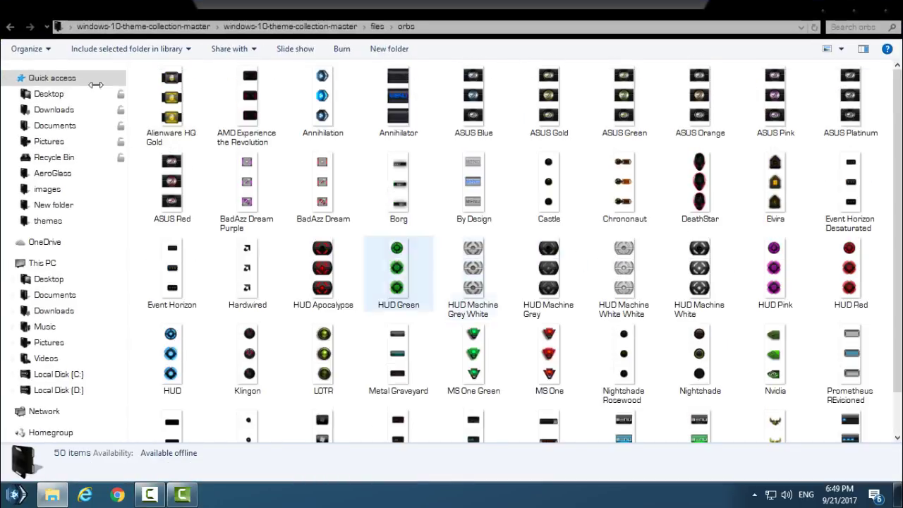
click(10, 26)
double_click(217, 129)
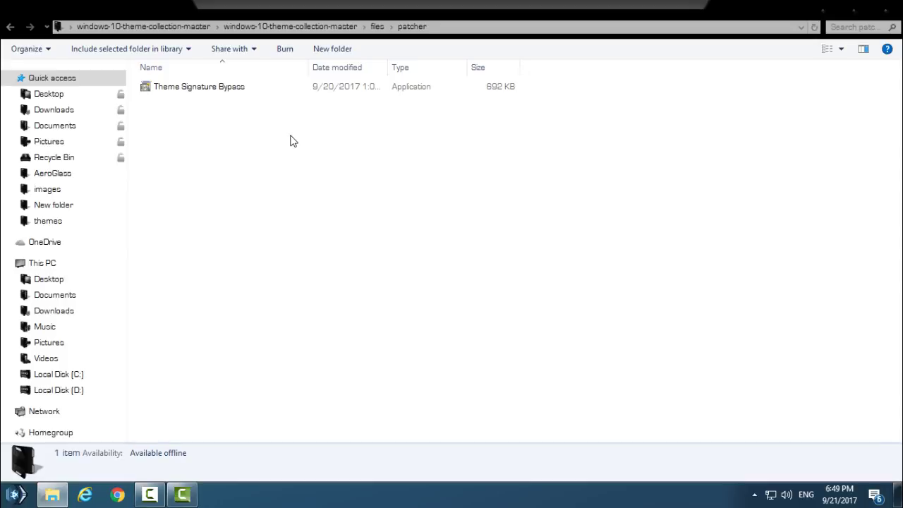
Run Theme Signature Bypass setup targeting C:\AeroGlass, then exit it and return to files.
double_click(210, 88)
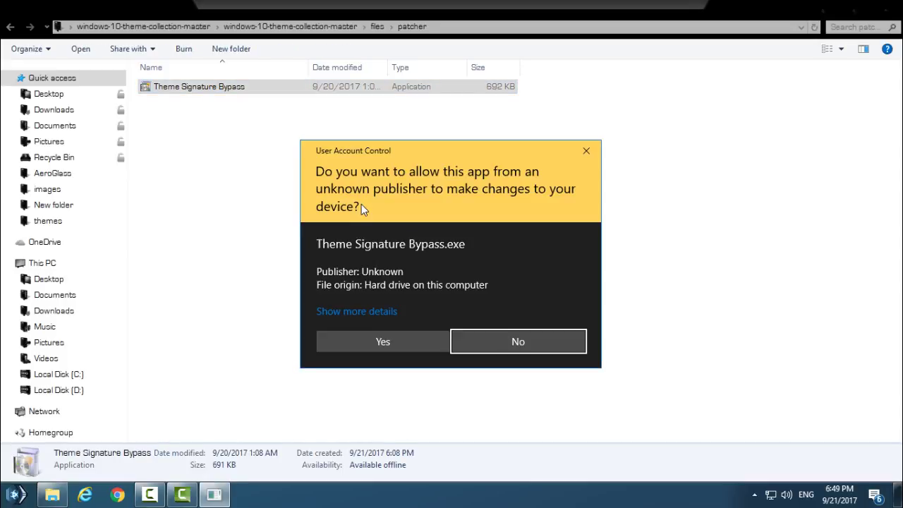
click(403, 342)
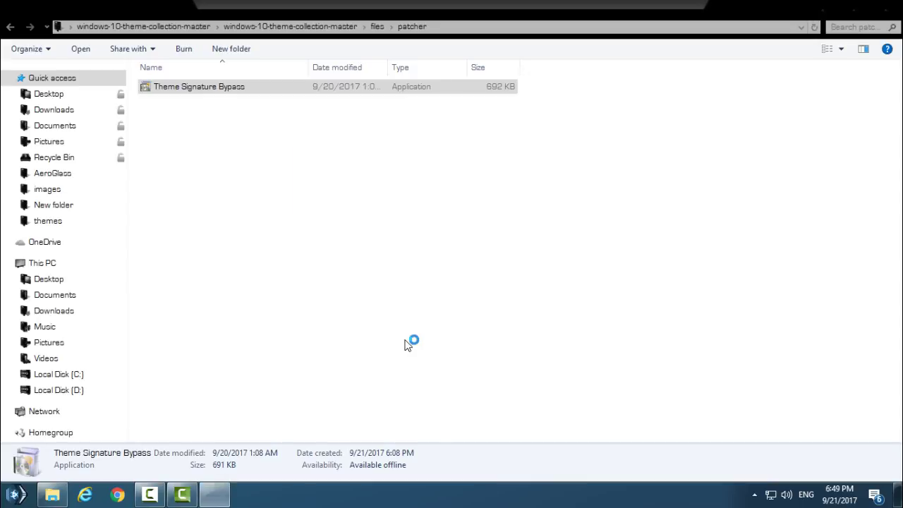
key(Return)
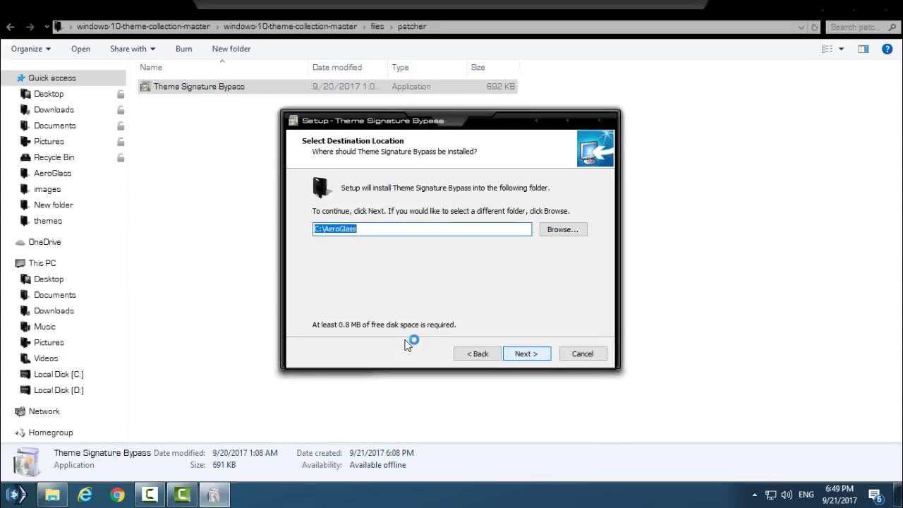
key(Return)
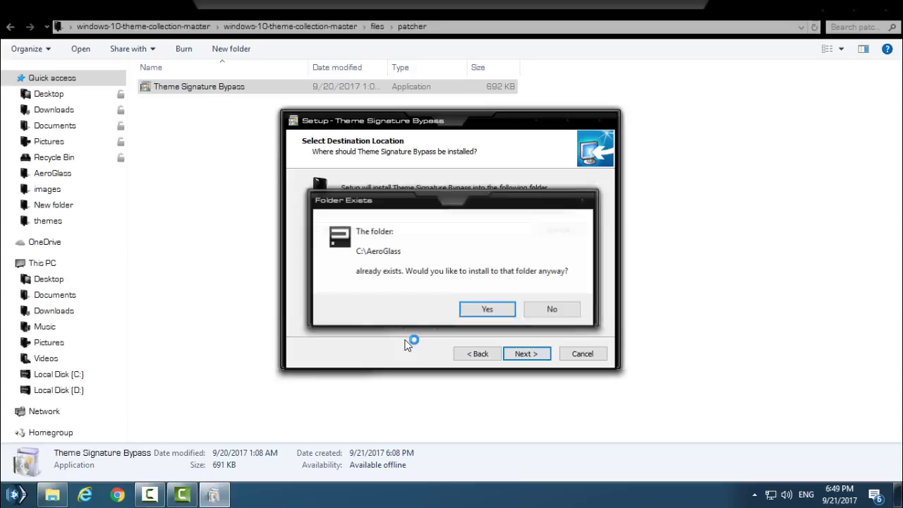
key(Escape)
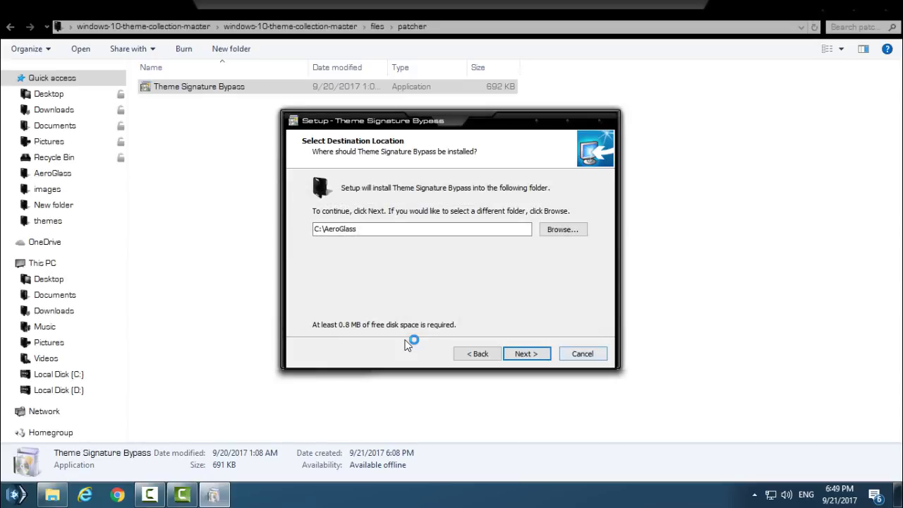
key(Escape)
key(Left)
key(Return)
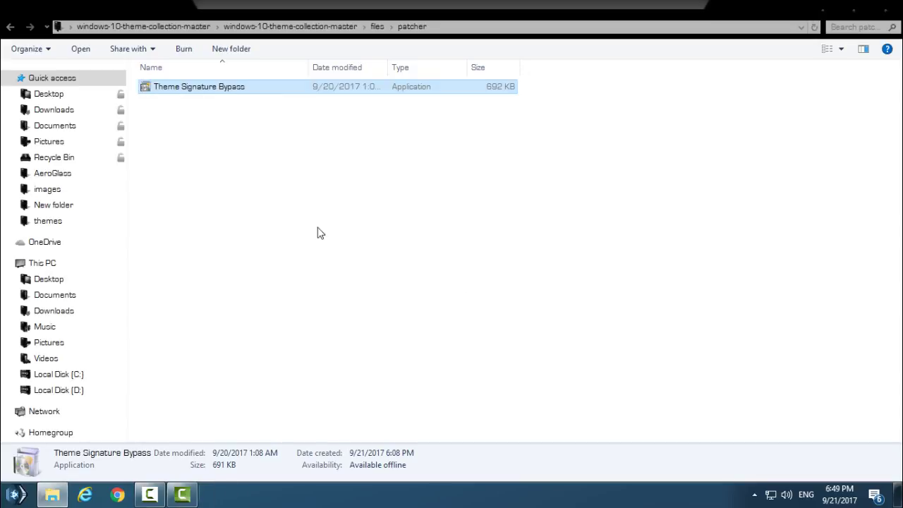
click(10, 27)
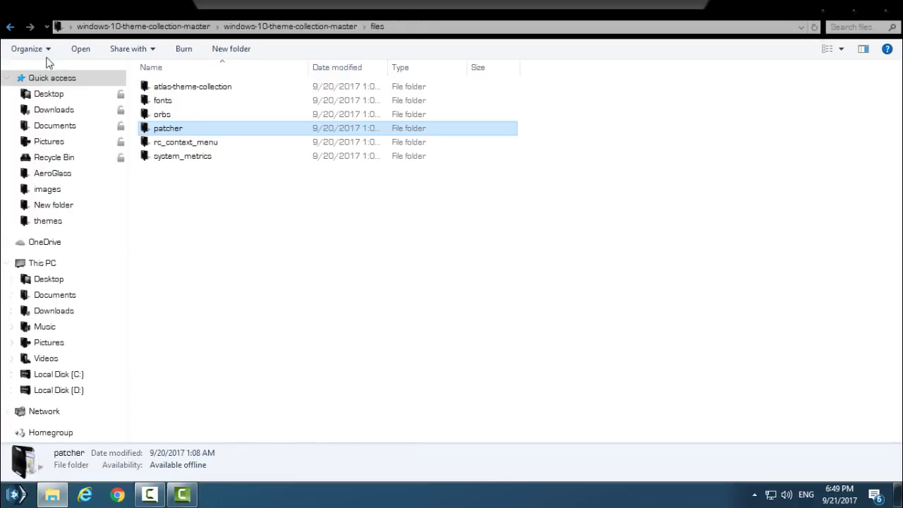
click(257, 249)
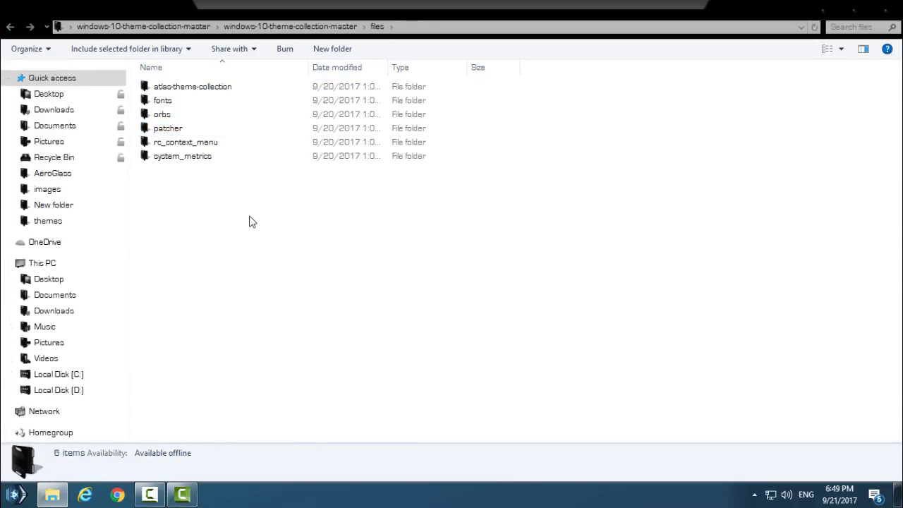
Go into files\rc_context_menu and select the Disable Immersive Context Menu registry file.
double_click(203, 143)
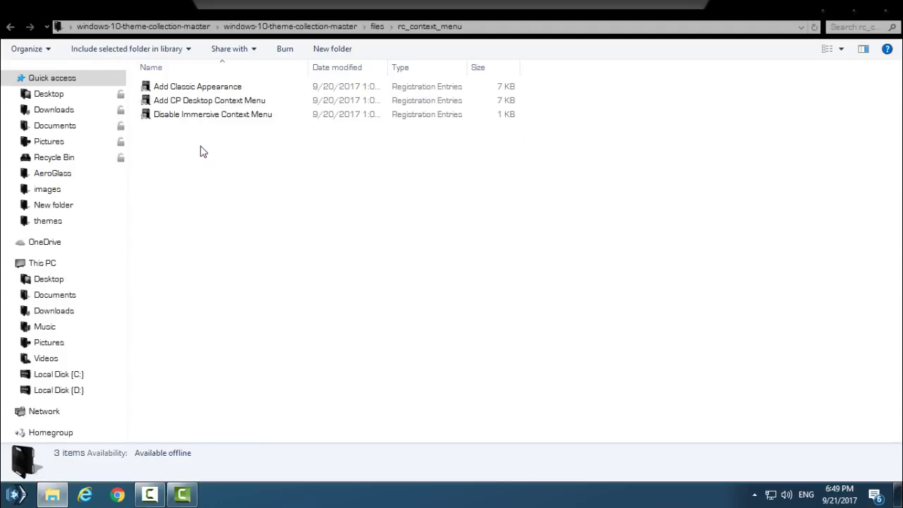
click(182, 89)
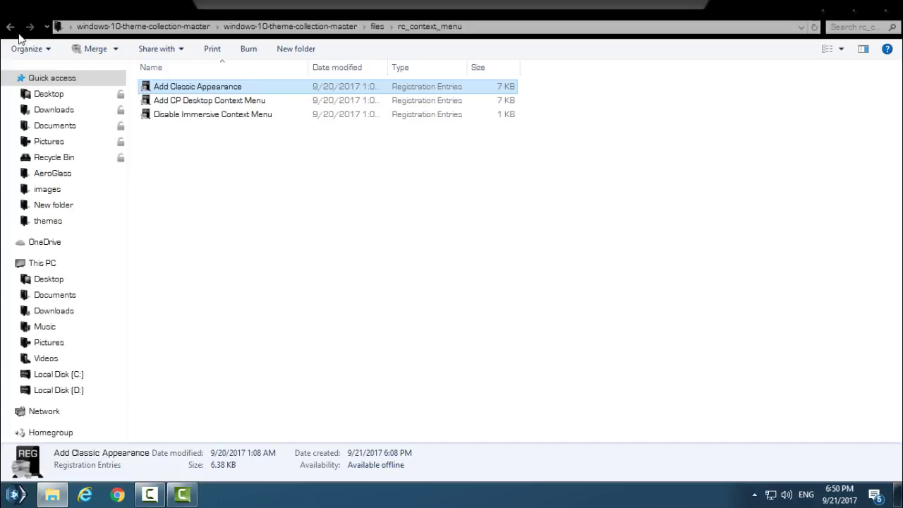
key(BackSpace)
double_click(197, 144)
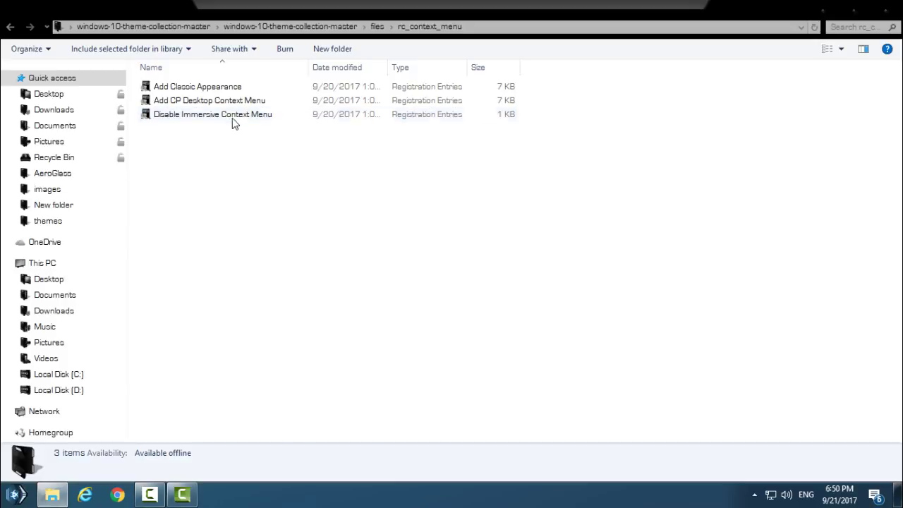
click(235, 117)
click(227, 90)
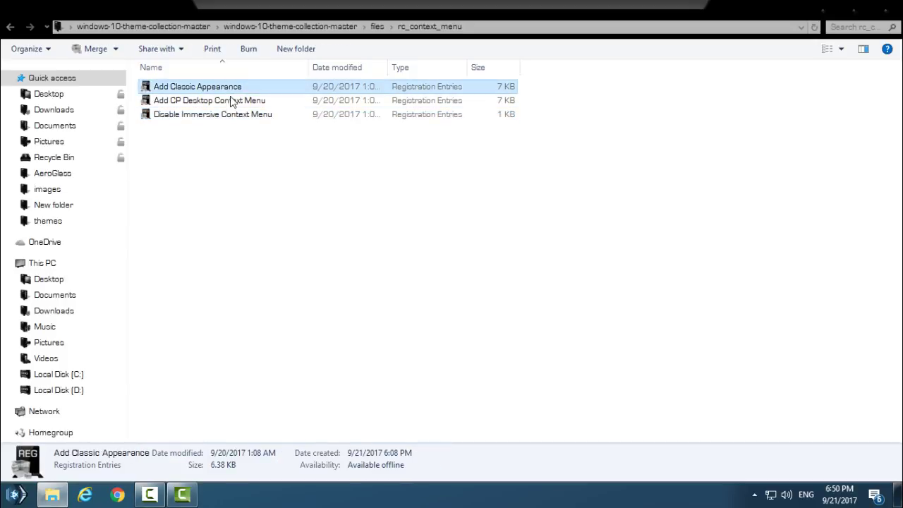
click(235, 117)
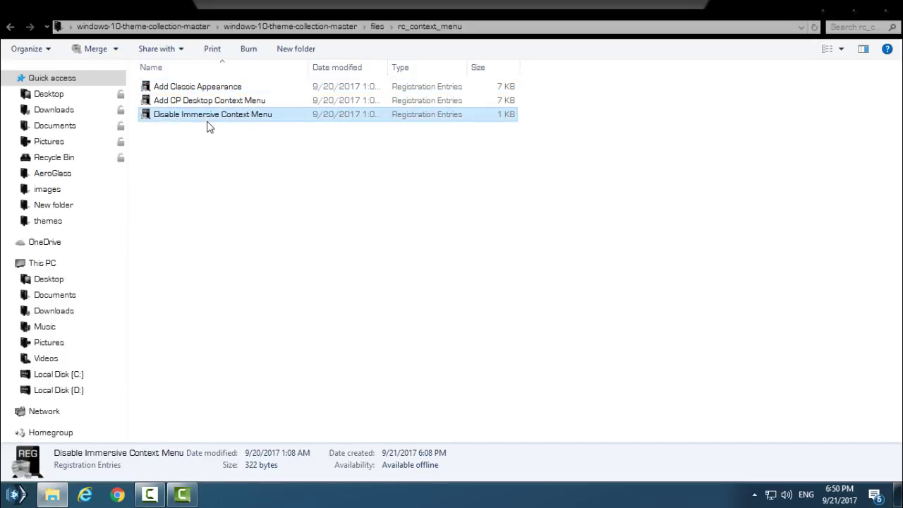
Merge Disable Immersive Context Menu into the registry, approving each prompt.
right_click(269, 115)
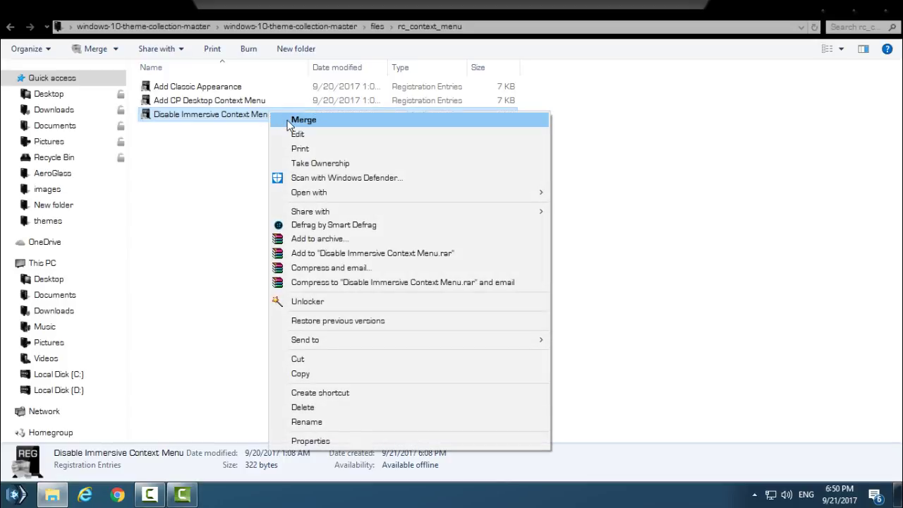
click(287, 120)
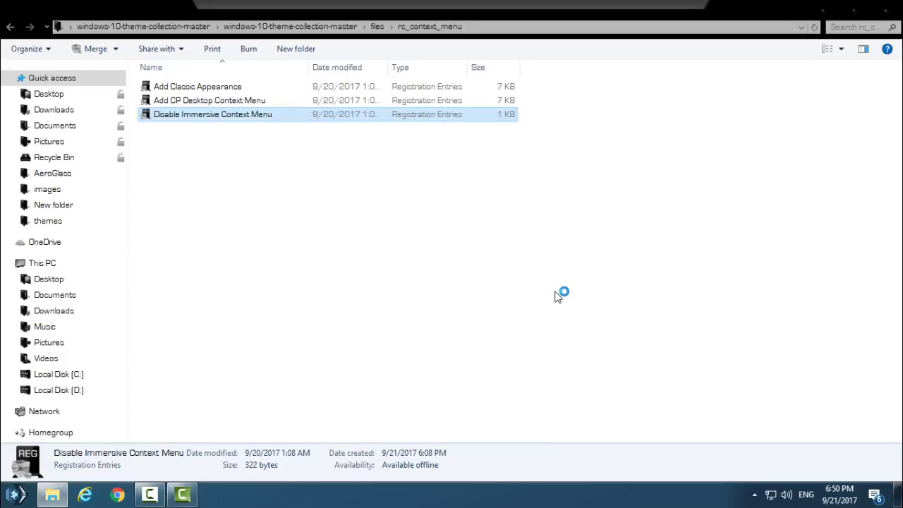
click(430, 344)
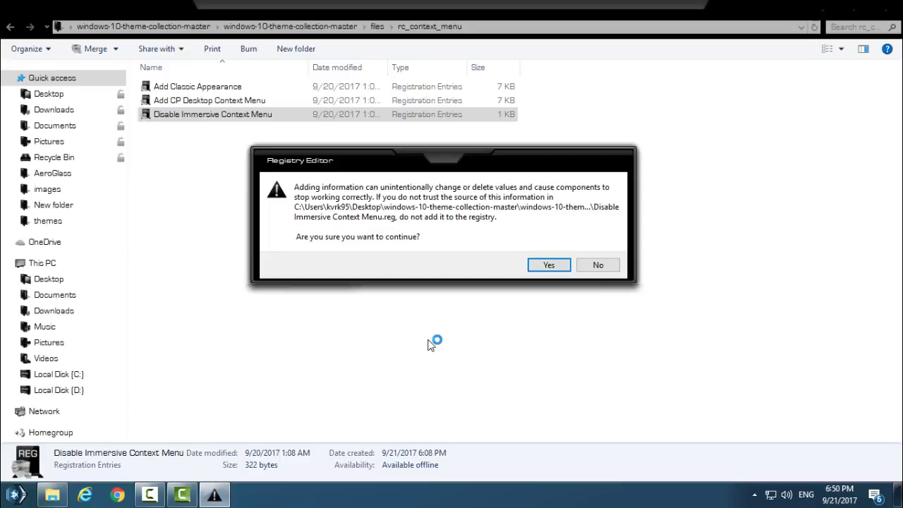
click(549, 264)
click(594, 250)
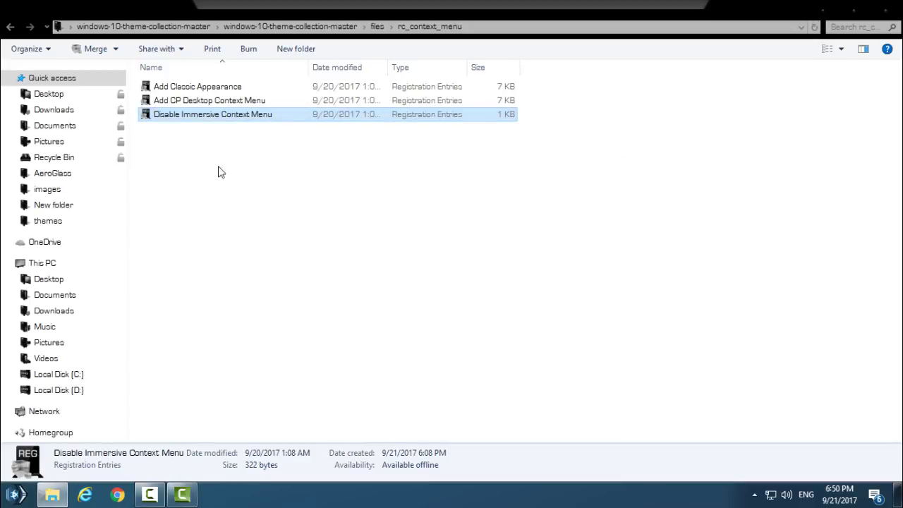
click(176, 105)
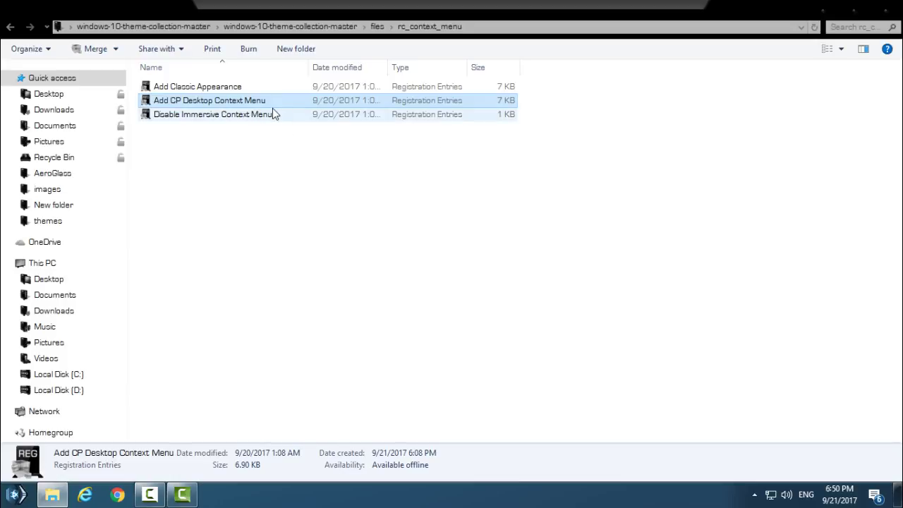
Check the desktop's right-click menu, then bring File Explorer back.
click(832, 9)
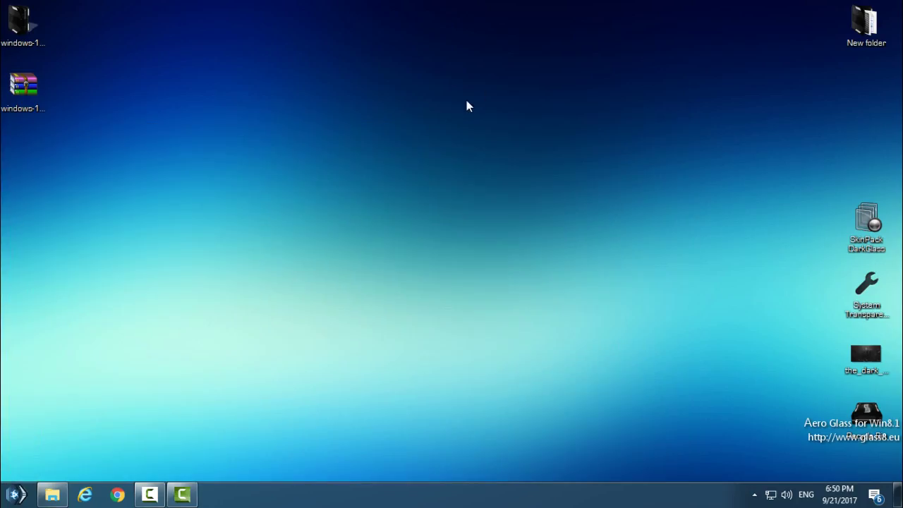
right_click(407, 106)
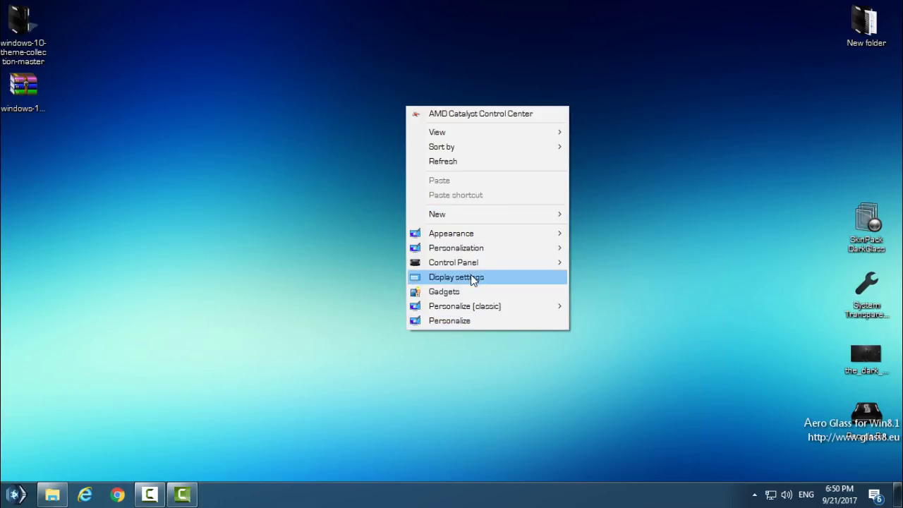
mouse_move(484, 265)
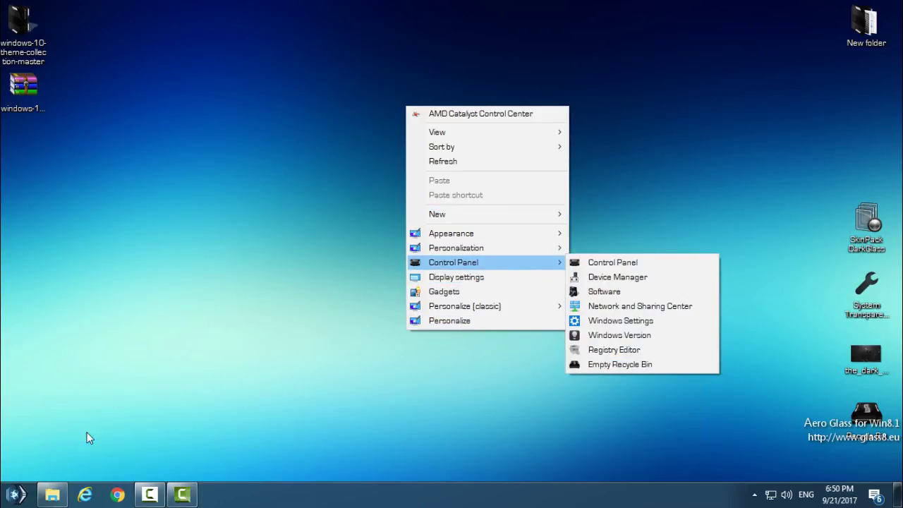
click(74, 495)
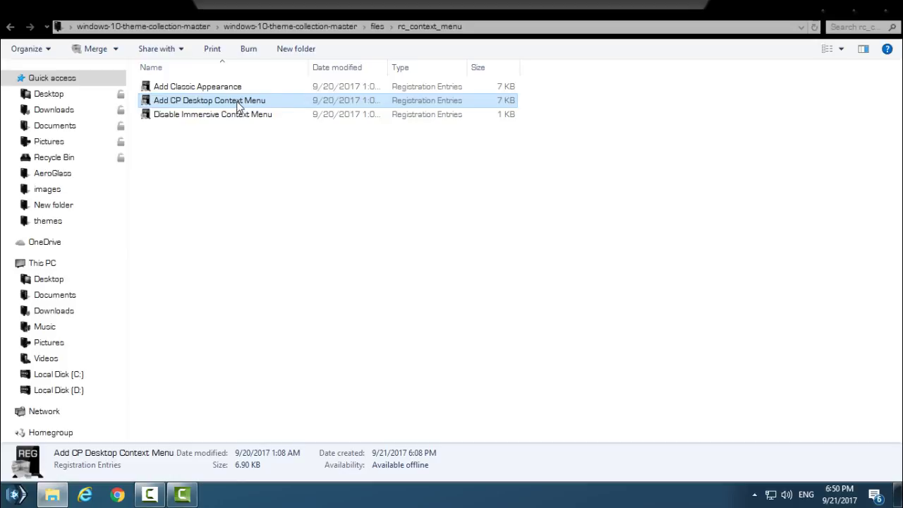
Merge the Add CP Desktop Context Menu and Add Classic Appearance registry files.
double_click(242, 102)
click(402, 346)
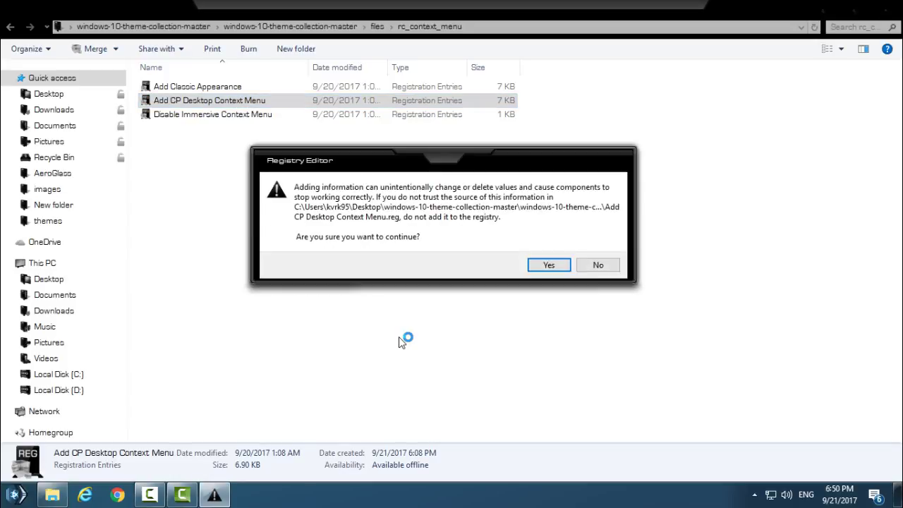
key(Escape)
click(322, 195)
click(226, 87)
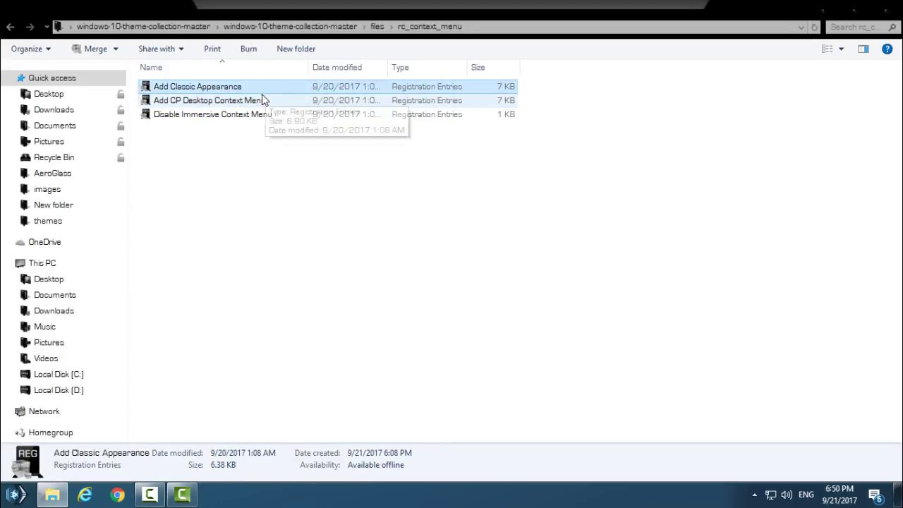
Test Appearance > Classic Display options from the desktop menu, then restore the rc_context_menu window.
key(super+d)
right_click(369, 161)
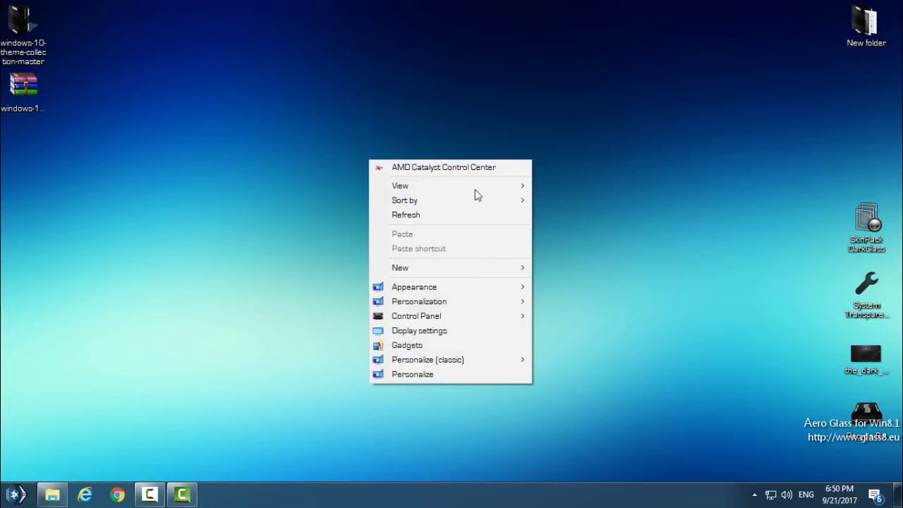
mouse_move(474, 288)
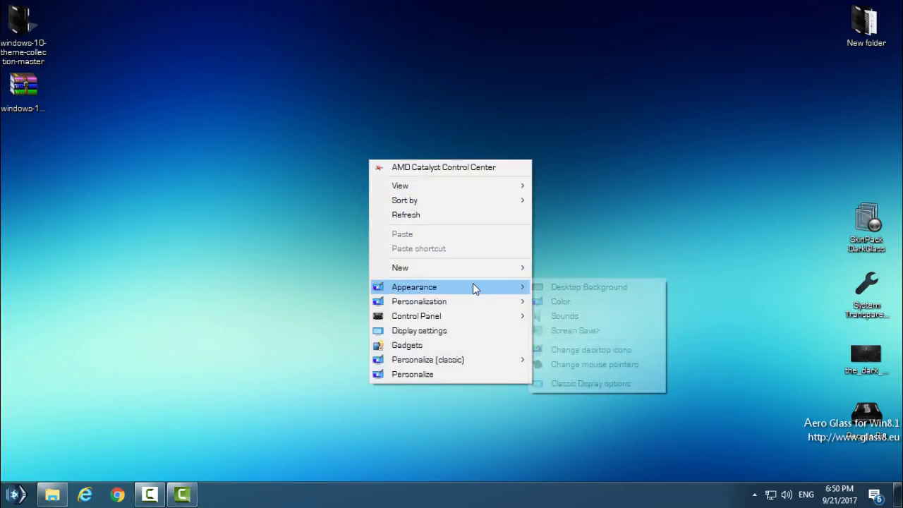
click(611, 385)
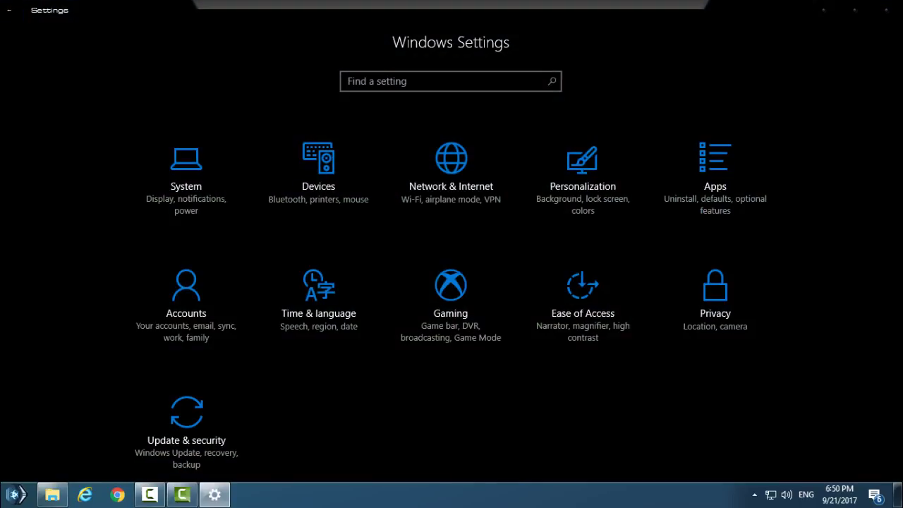
right_click(238, 169)
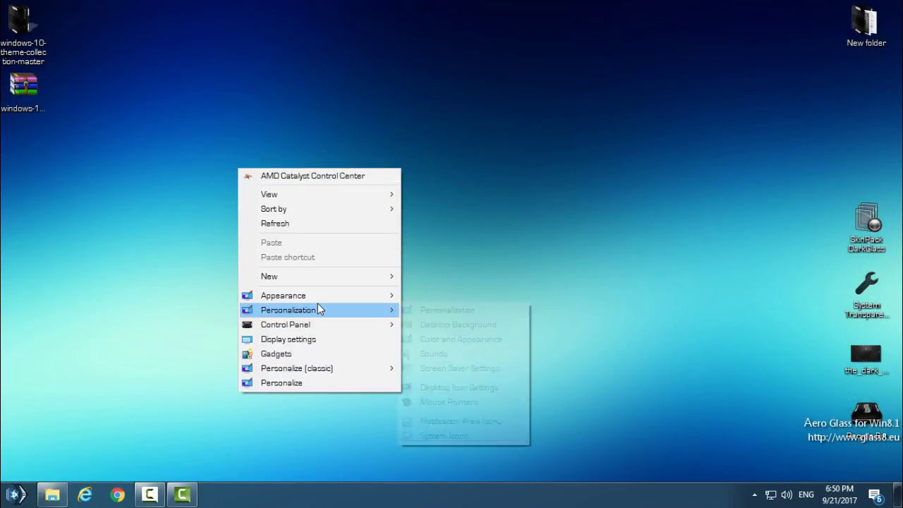
mouse_move(365, 297)
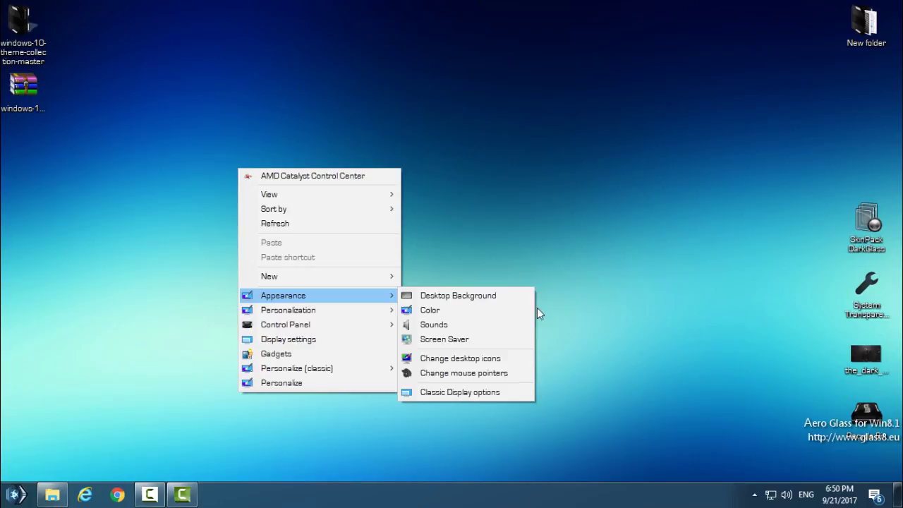
click(201, 419)
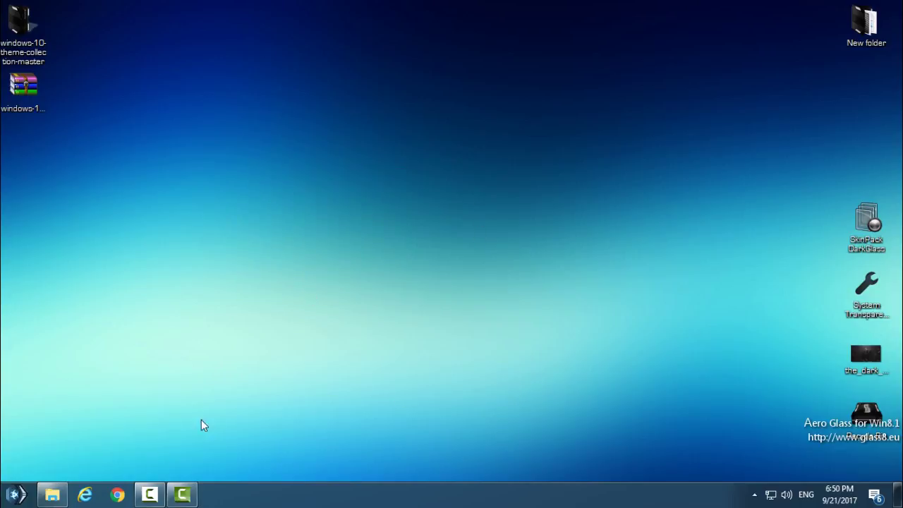
click(52, 494)
Open the system_metrics folder and browse its registry files.
click(10, 27)
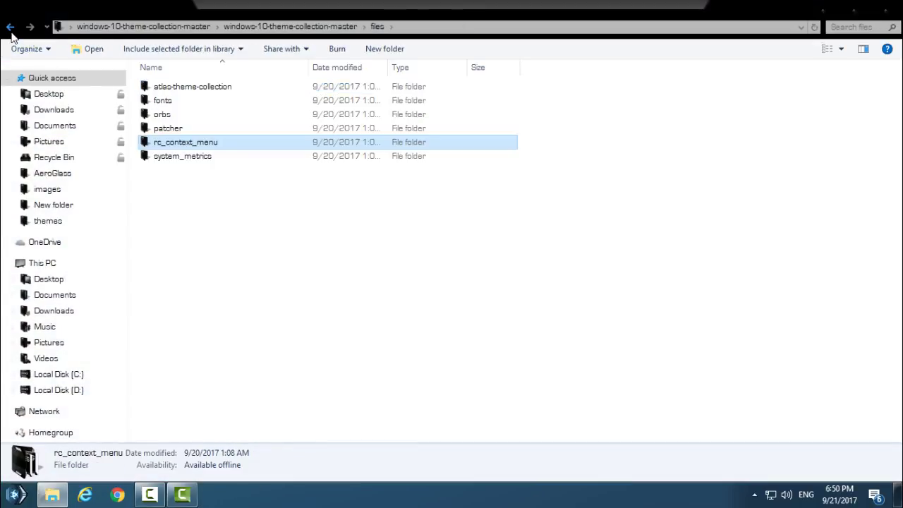
double_click(173, 155)
scroll(317, 265, down, 2)
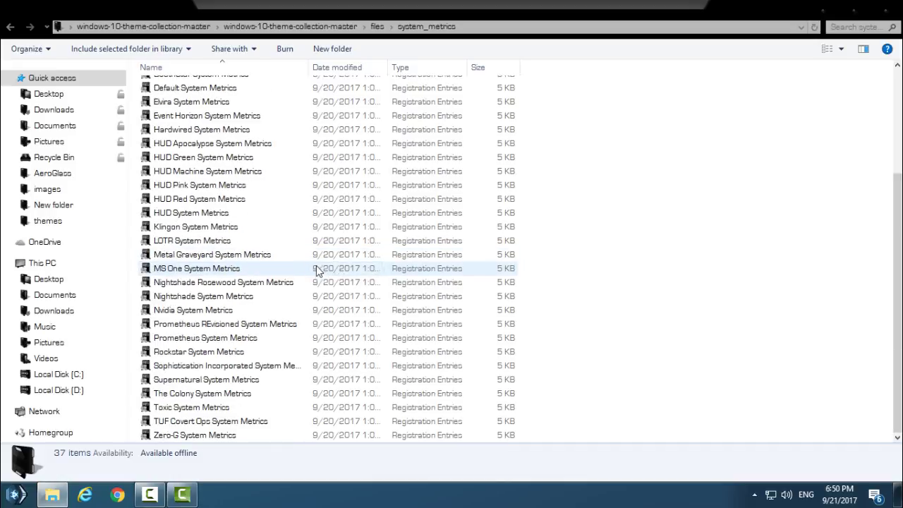
scroll(325, 261, up, 4)
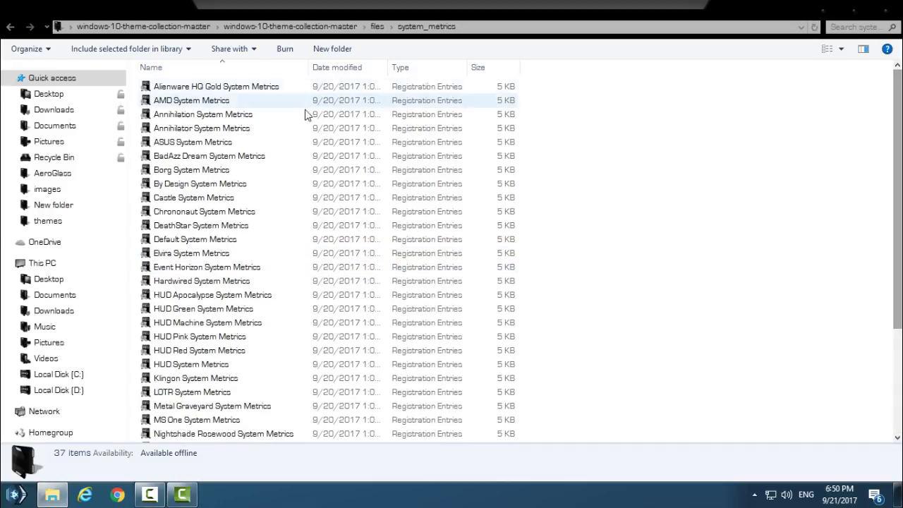
scroll(282, 286, down, 4)
scroll(233, 303, up, 4)
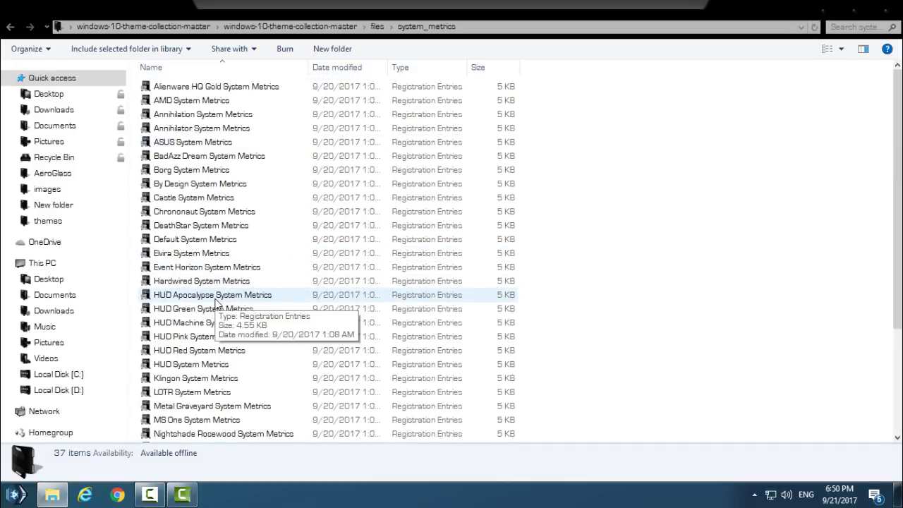
scroll(226, 296, down, 4)
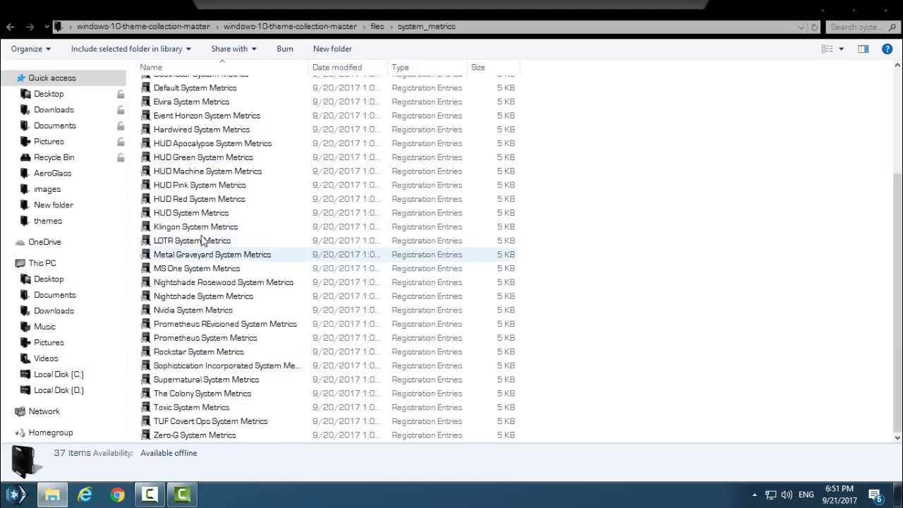
click(246, 173)
scroll(268, 282, up, 4)
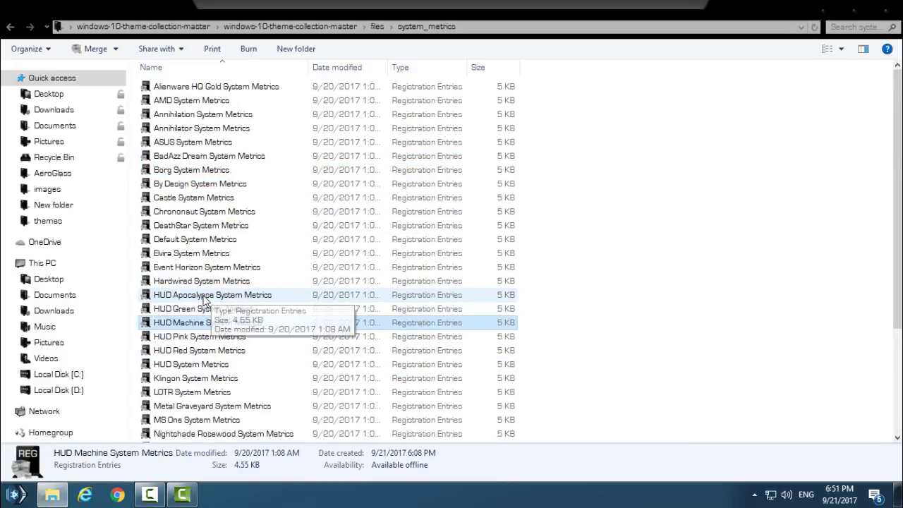
drag(570, 92, 148, 383)
Open HUD System Metrics but decline the registry merge, then go back to the top folder.
right_click(145, 242)
click(556, 248)
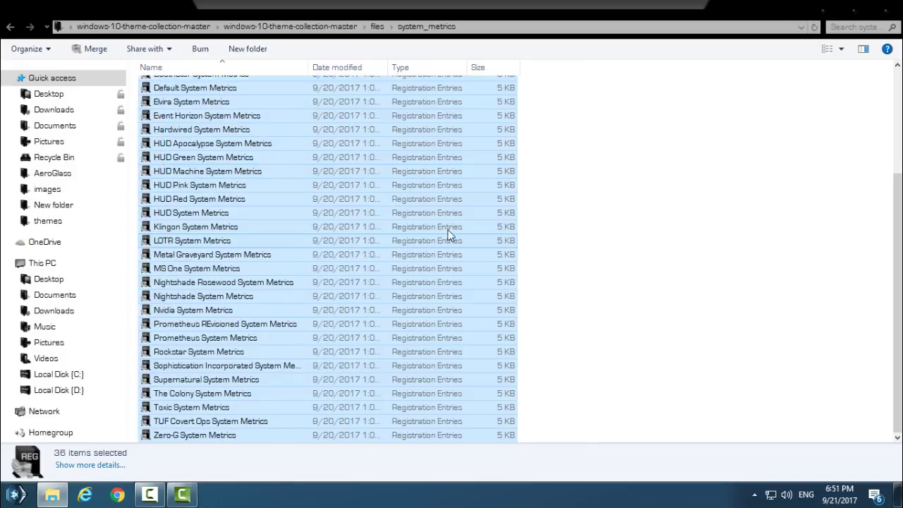
click(556, 248)
click(179, 215)
double_click(180, 215)
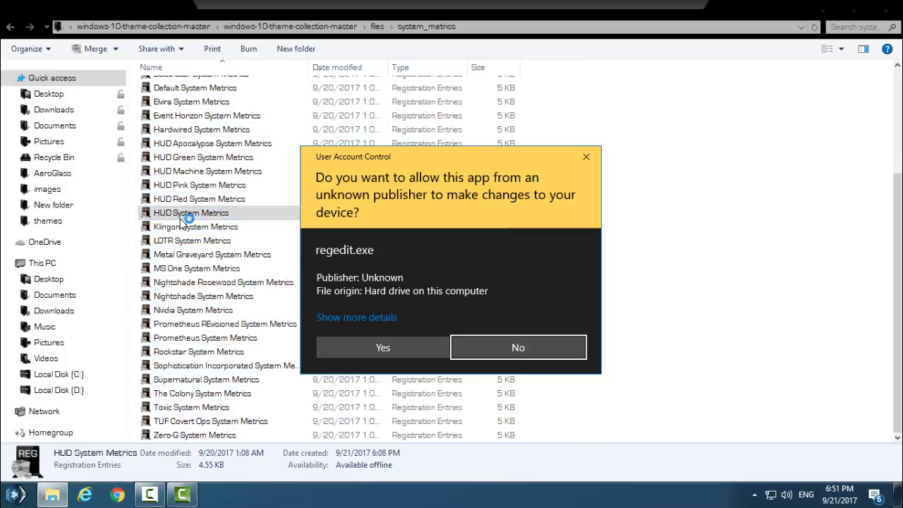
click(373, 342)
click(607, 265)
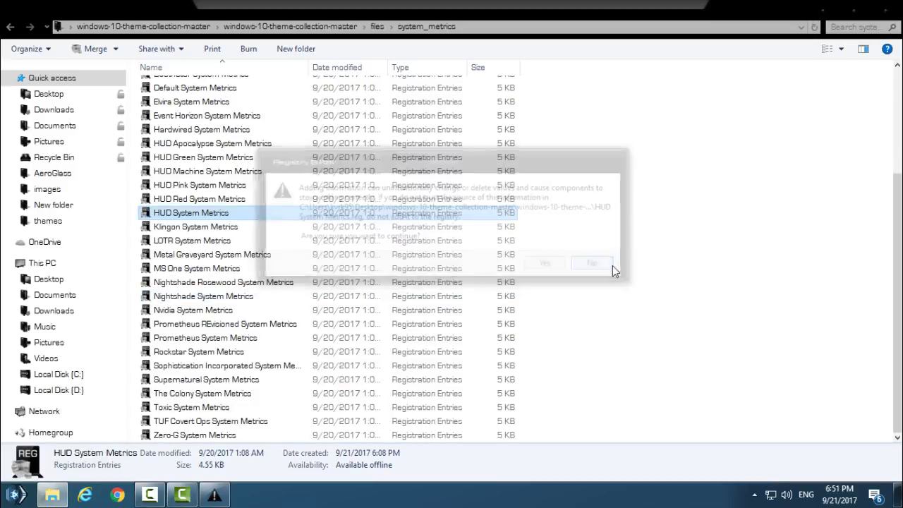
click(9, 28)
click(9, 29)
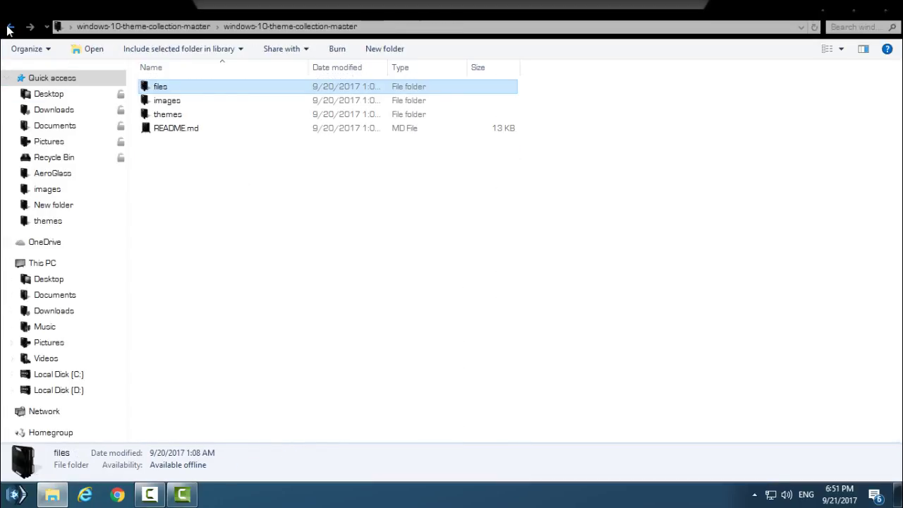
Browse the theme preview pictures in the images folder, then return.
click(160, 101)
double_click(159, 101)
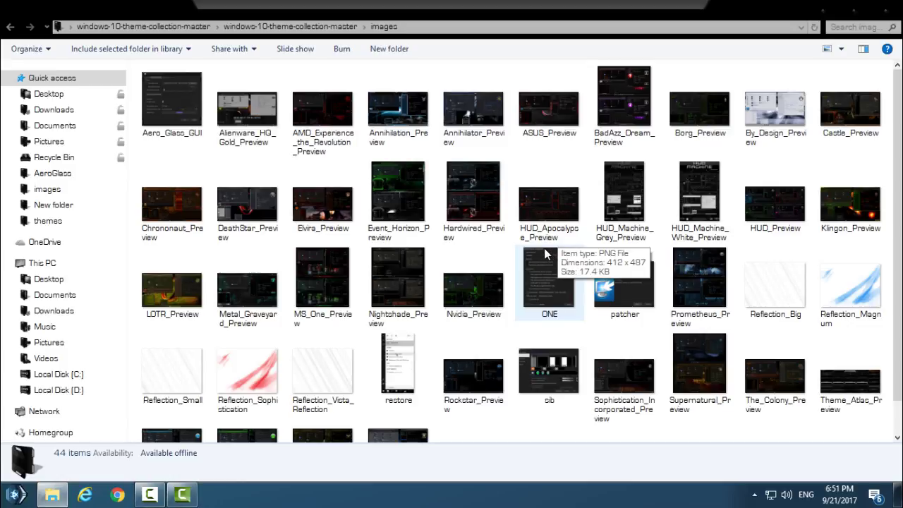
scroll(526, 300, down, 1)
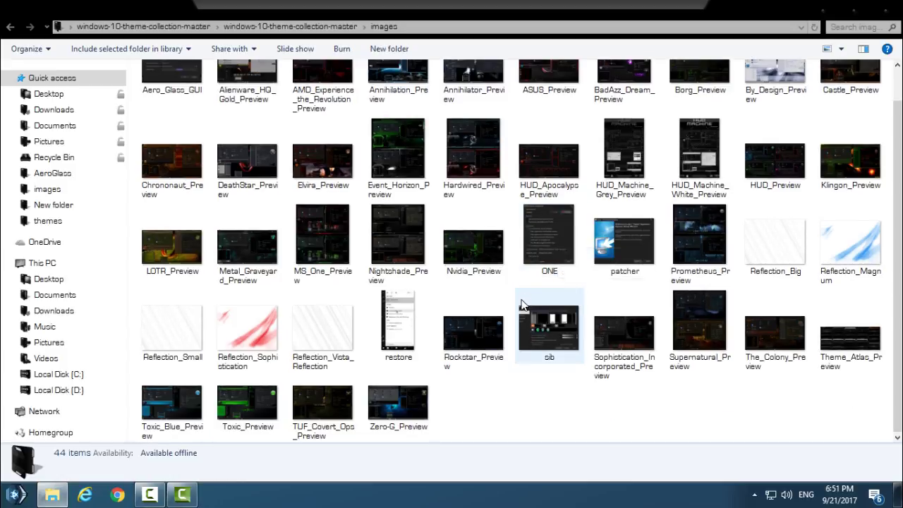
scroll(518, 302, up, 1)
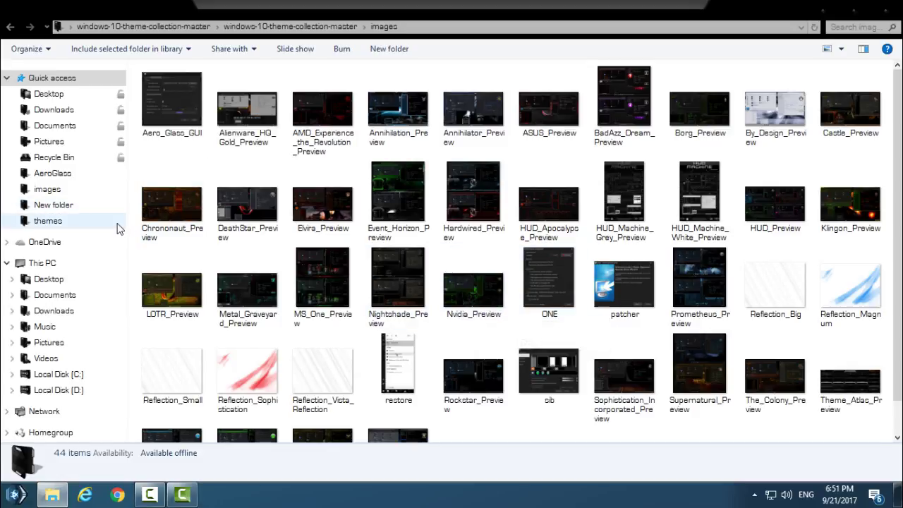
click(10, 27)
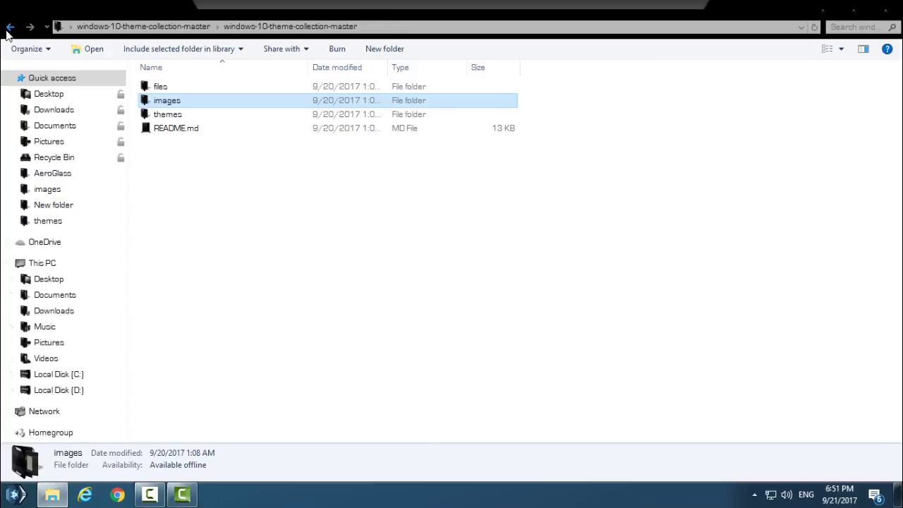
Open the themes folder and look through the list of theme items.
double_click(204, 118)
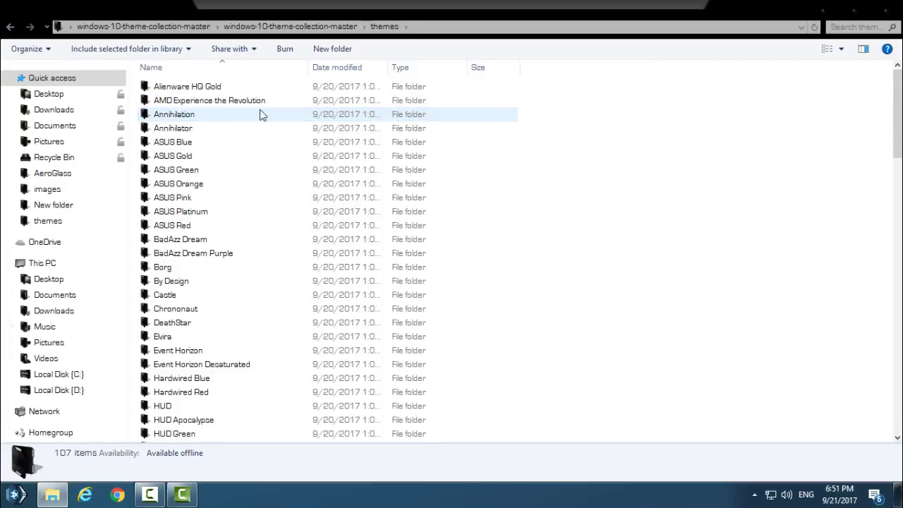
scroll(558, 204, down, 20)
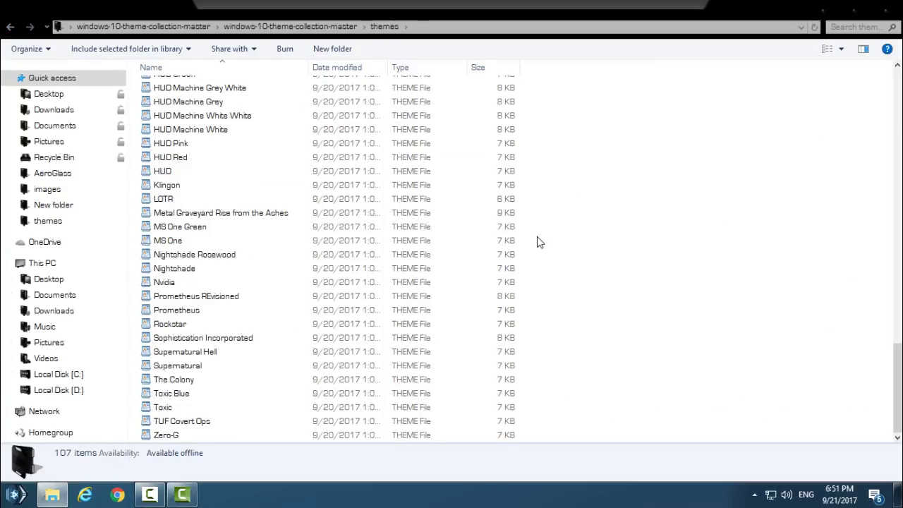
drag(898, 374, 897, 106)
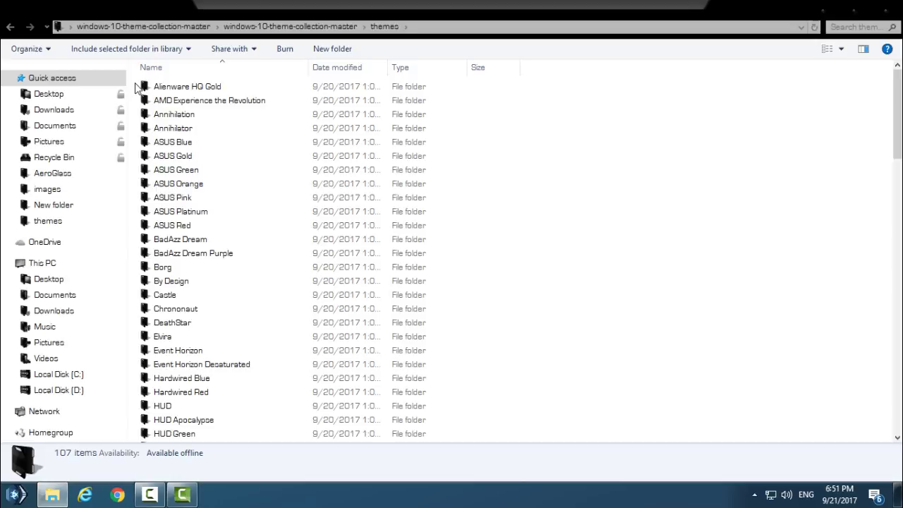
drag(139, 83, 178, 106)
drag(217, 144, 253, 501)
click(577, 318)
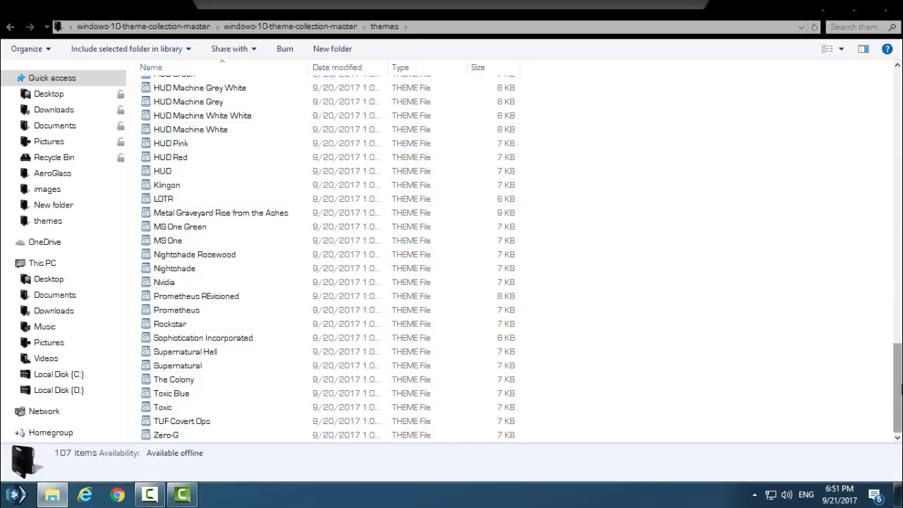
scroll(740, 353, up, 20)
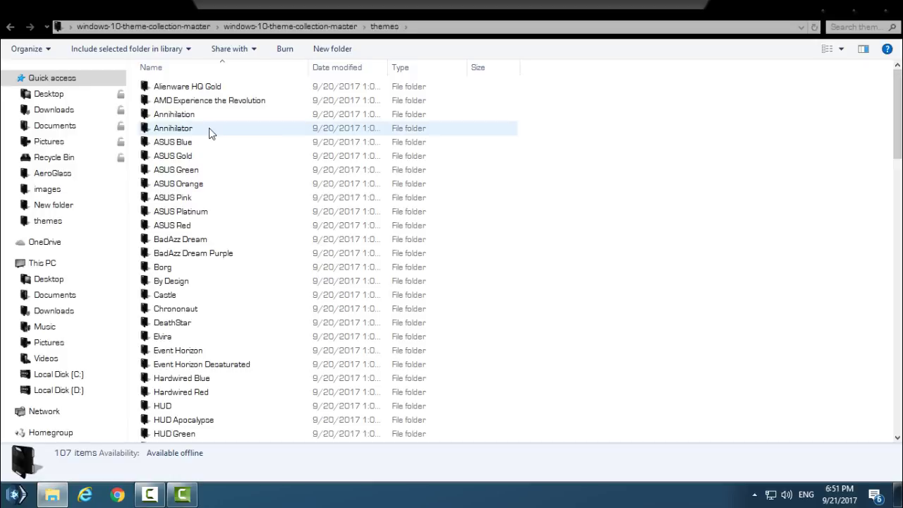
Select the DeathStar theme folder together with the DeathStar .theme file.
click(209, 142)
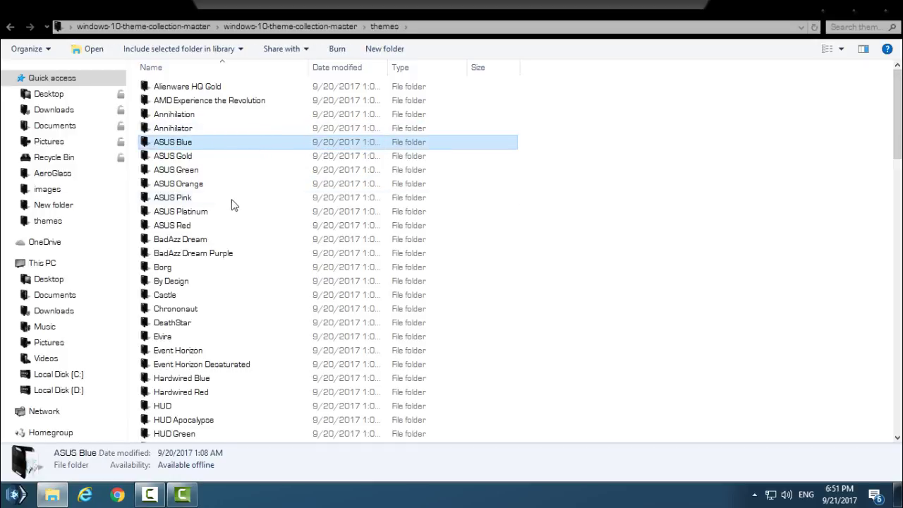
click(219, 227)
scroll(614, 226, down, 1)
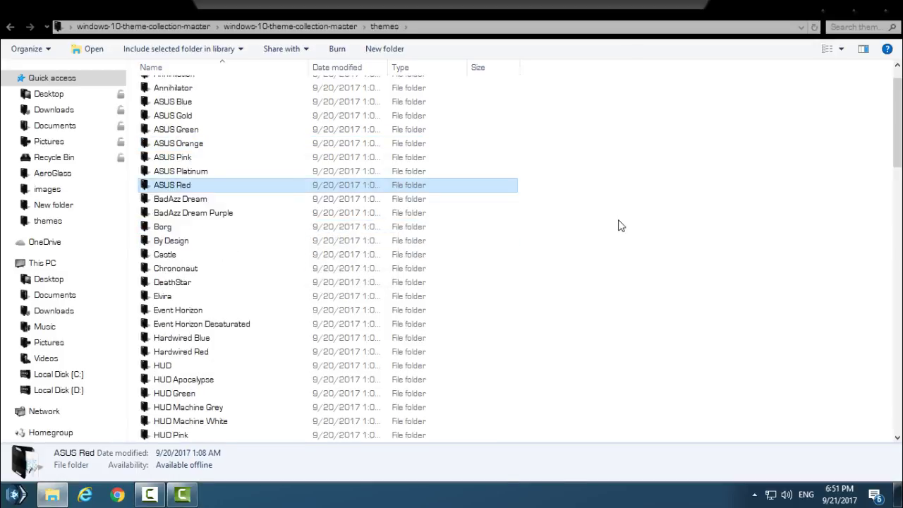
click(178, 284)
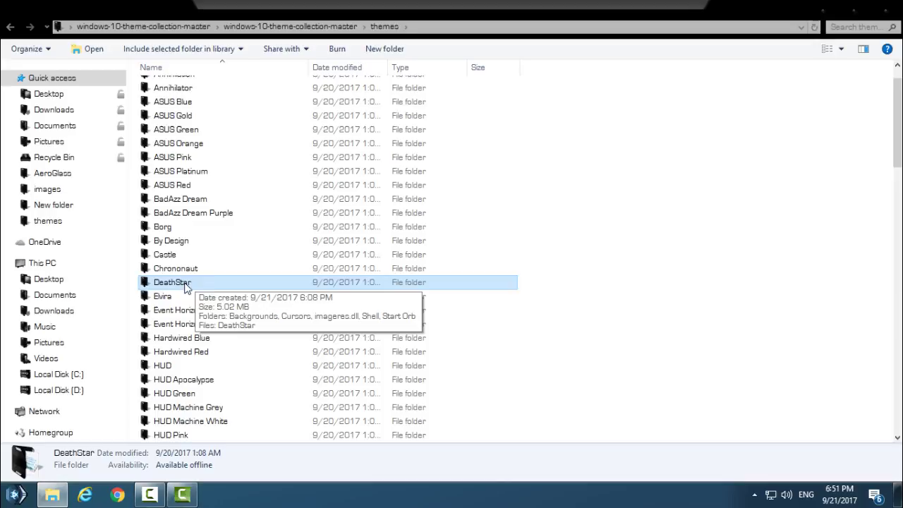
drag(896, 148, 881, 332)
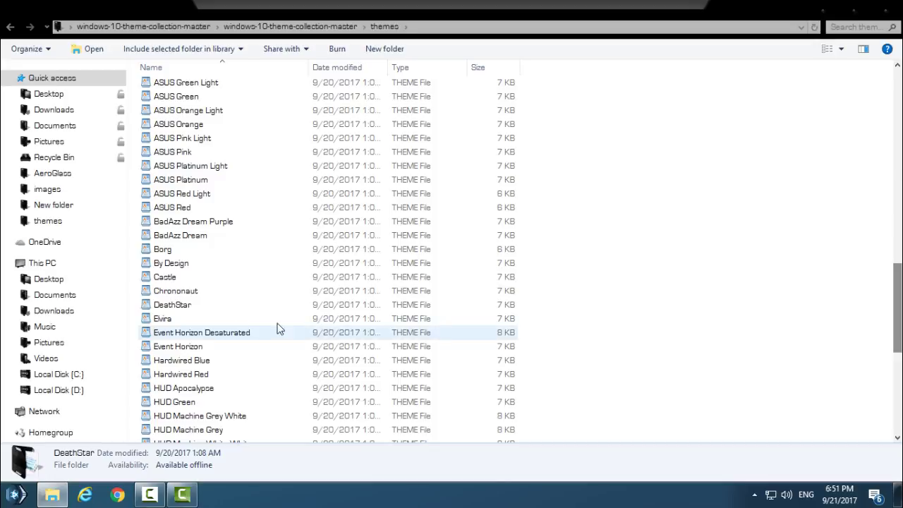
click(197, 308)
ctrl+click(210, 318)
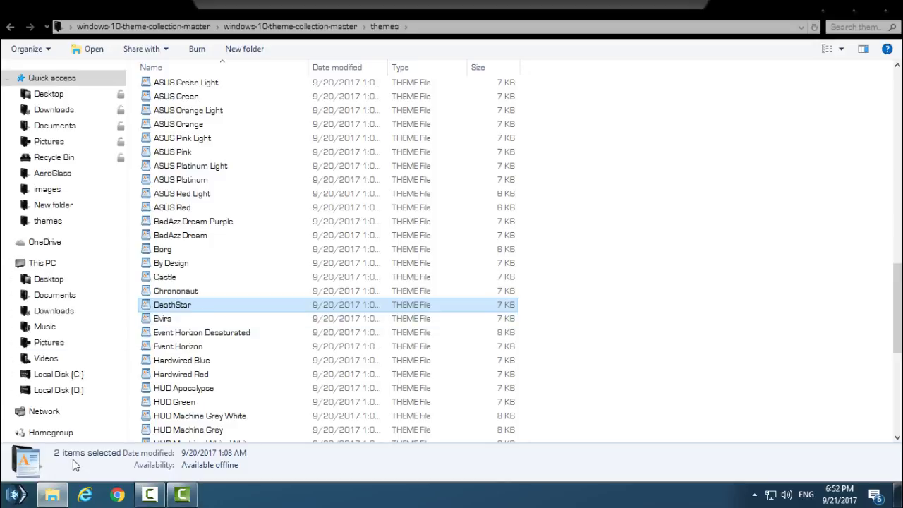
Copy the two DeathStar items and navigate to C:\Windows\Resources\Themes.
right_click(206, 305)
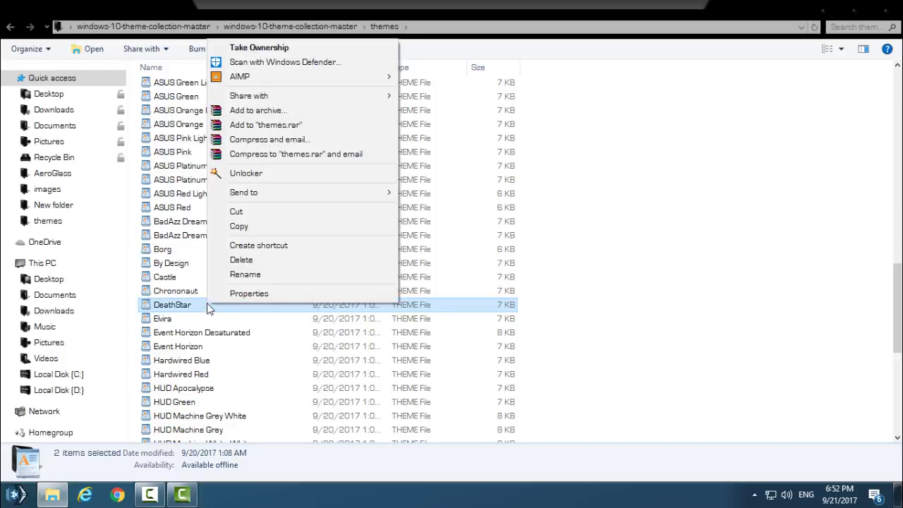
click(239, 226)
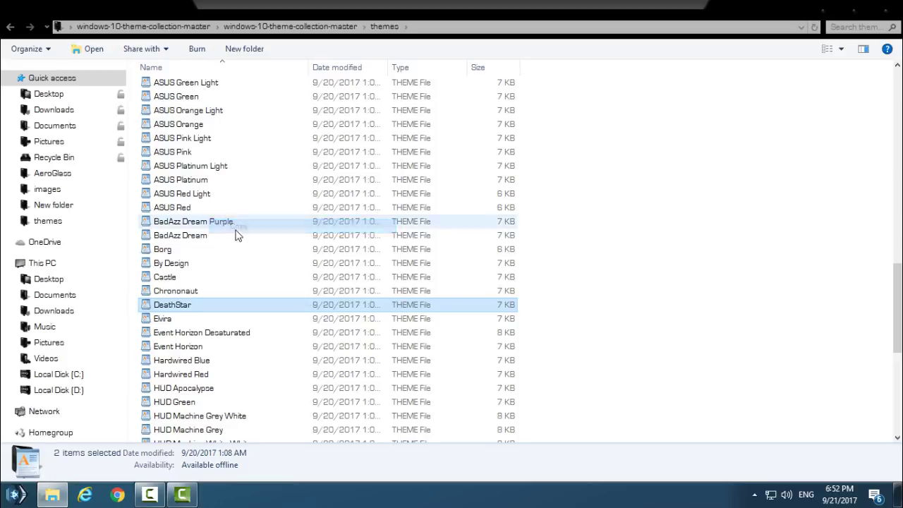
click(78, 270)
double_click(216, 122)
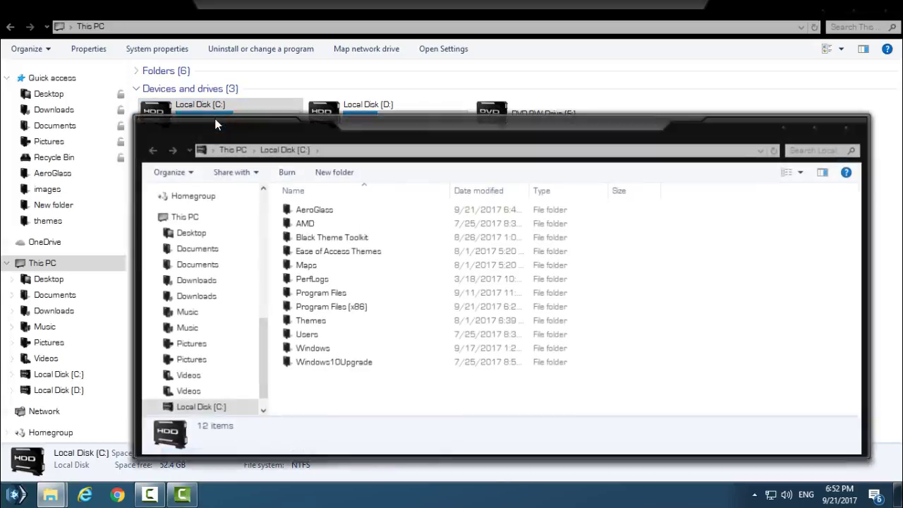
double_click(297, 348)
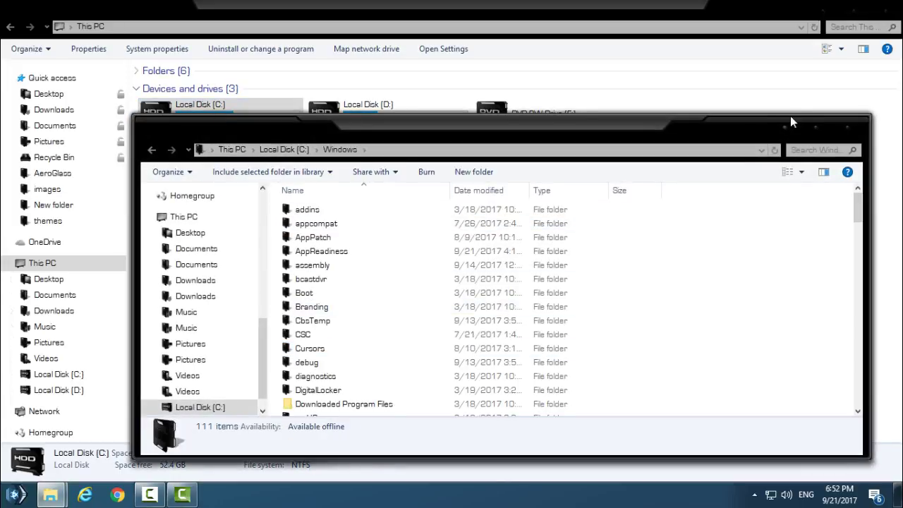
click(818, 127)
key(r)
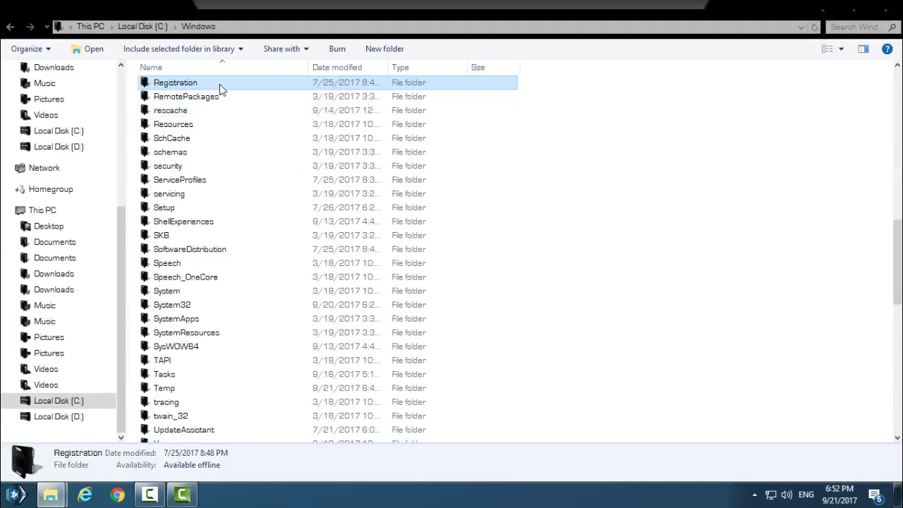
key(r)
double_click(178, 125)
key(Down)
key(Down)
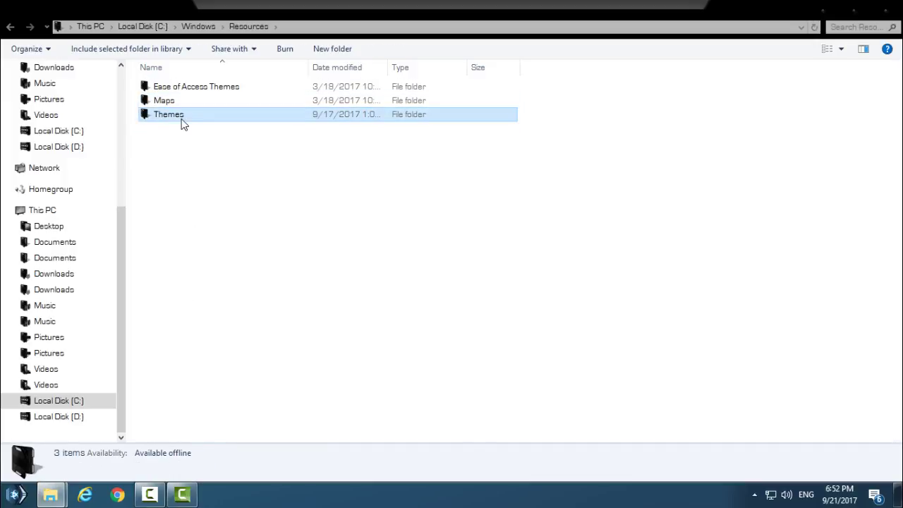
key(Return)
Paste the DeathStar theme files into the Themes folder and close File Explorer.
right_click(627, 150)
click(675, 252)
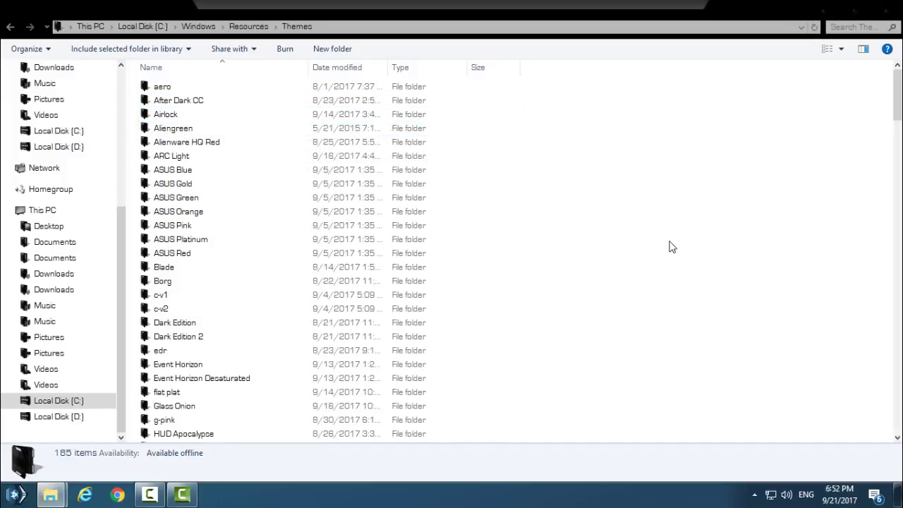
click(670, 246)
key(alt+Up)
key(alt+Up)
key(alt+Up)
key(alt+Up)
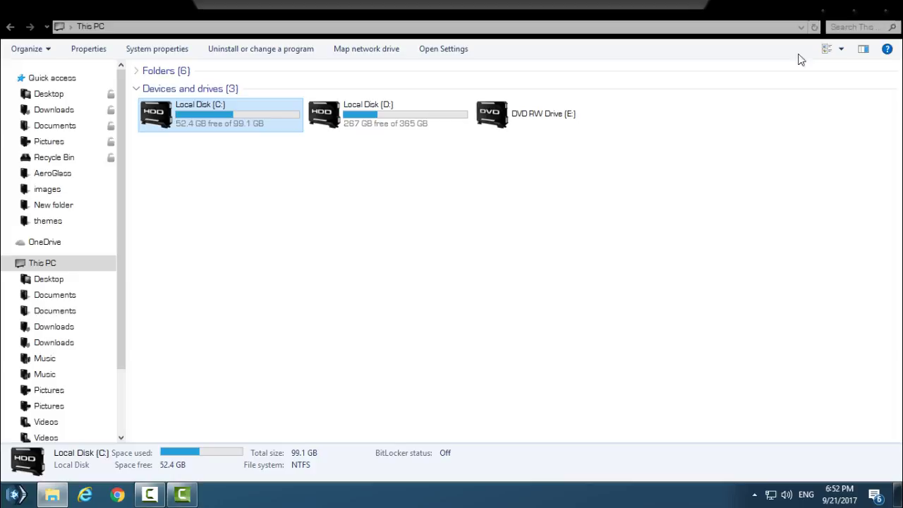
click(878, 15)
Go to Personalize > Themes and apply the DeathStar theme tile.
right_click(300, 48)
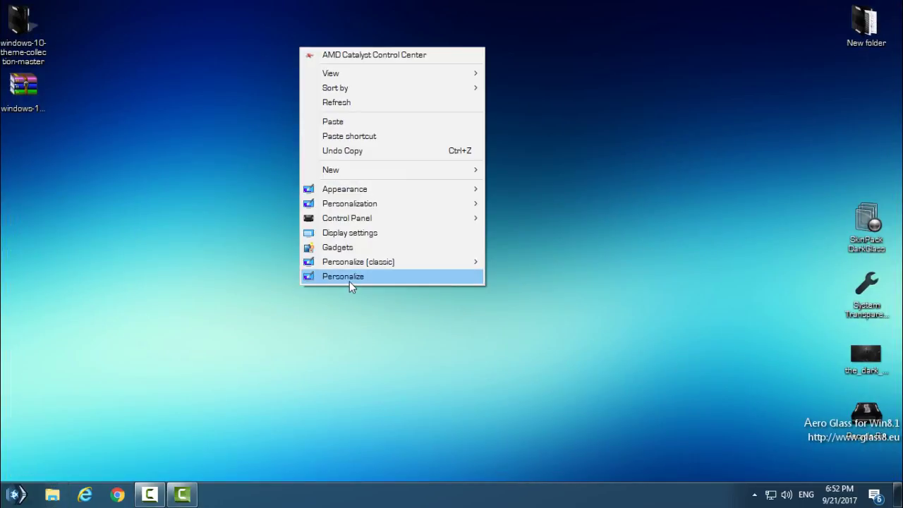
click(352, 278)
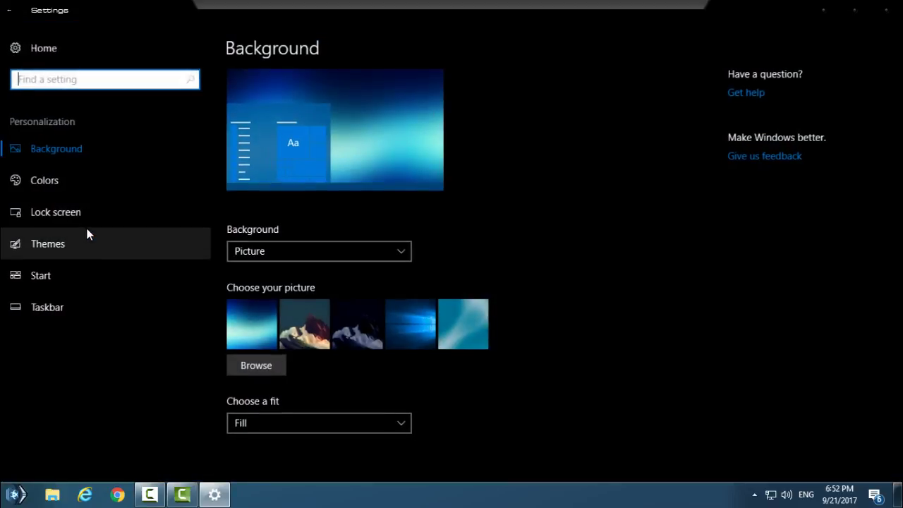
click(86, 243)
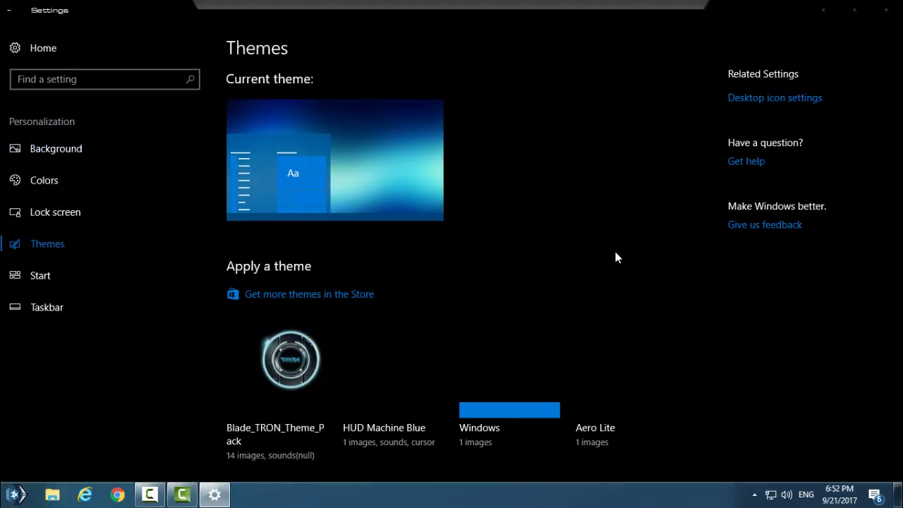
scroll(615, 257, down, 5)
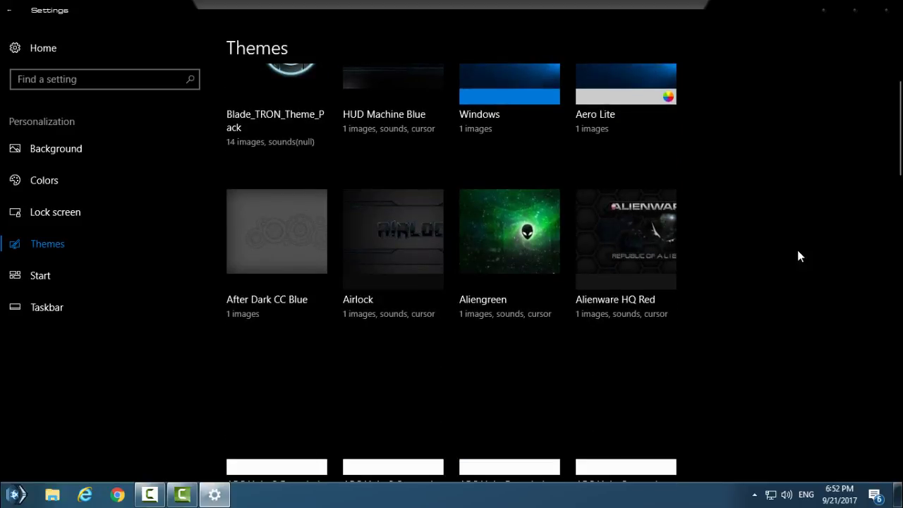
scroll(799, 255, down, 10)
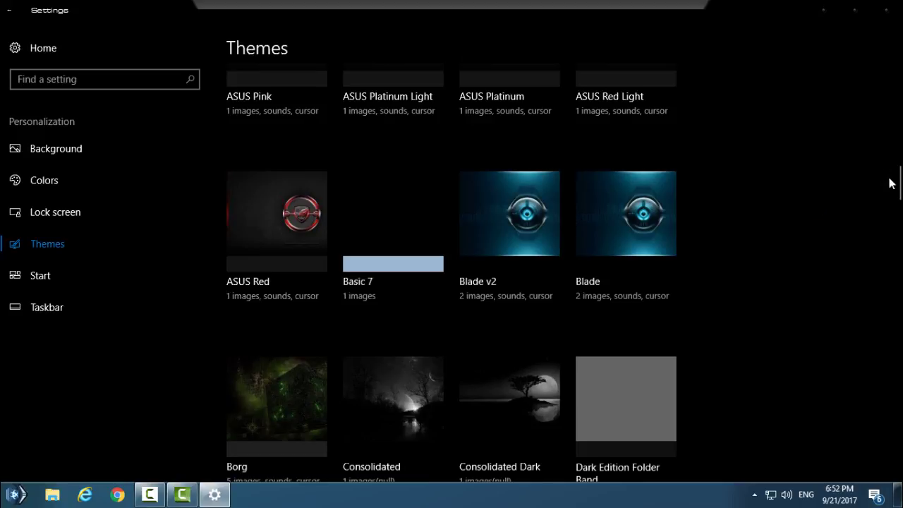
scroll(896, 184, up, 10)
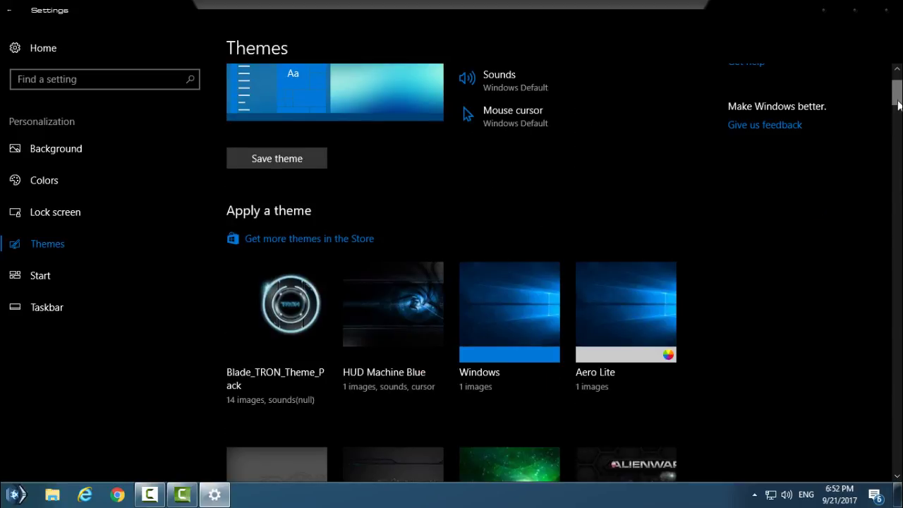
drag(898, 105, 882, 213)
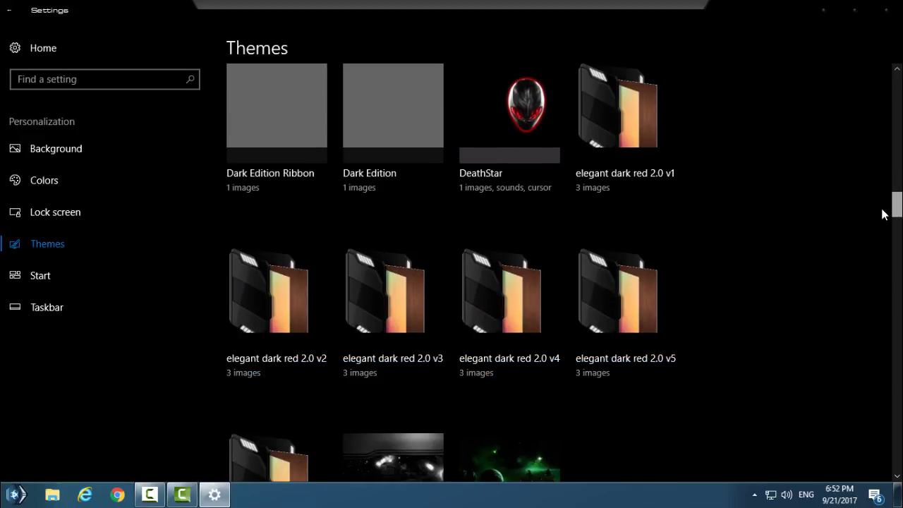
mouse_move(883, 213)
mouse_down()
mouse_move(892, 239)
mouse_move(894, 204)
mouse_up()
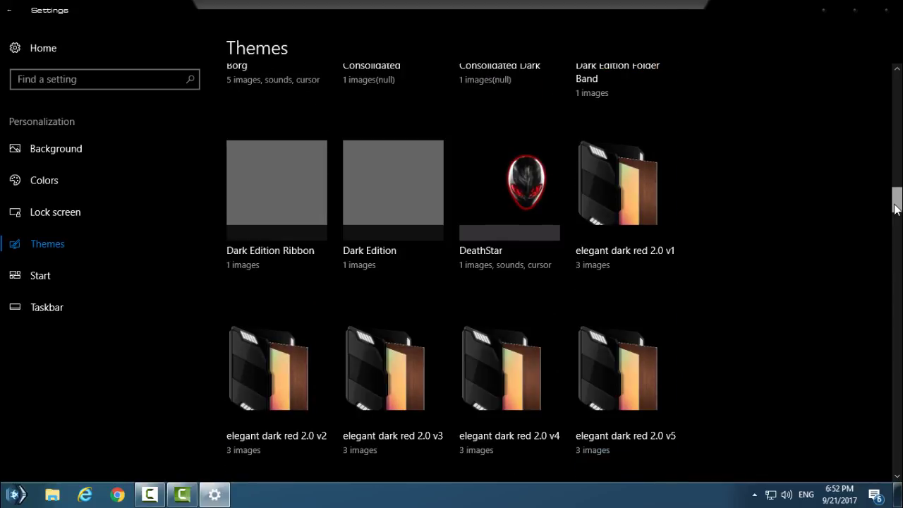
click(514, 187)
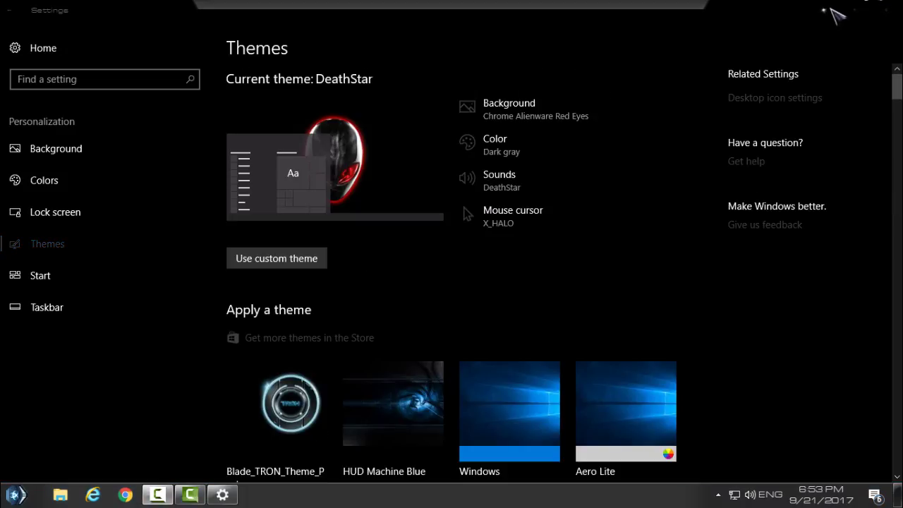
Close Settings and refresh the desktop.
click(883, 6)
right_click(405, 110)
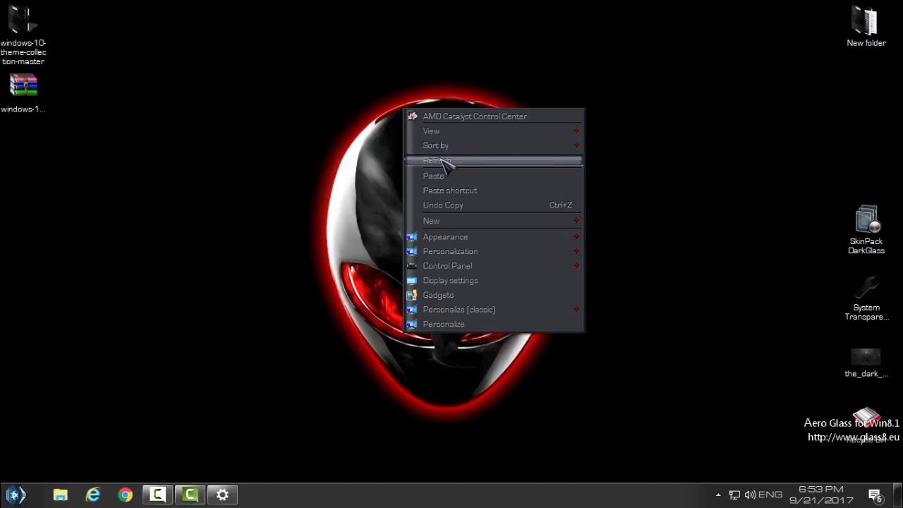
click(441, 161)
Apply the DeathStar Start menu style from StartIsBack Properties' Appearance page.
key(super)
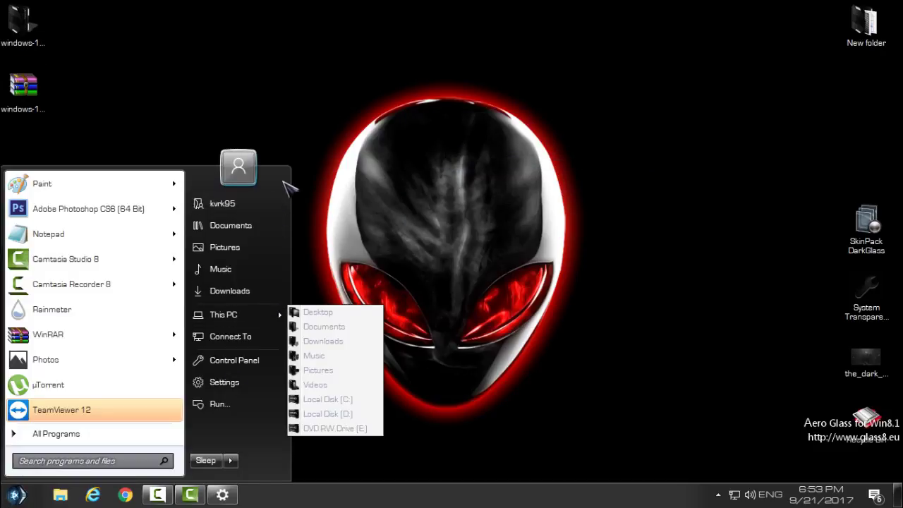
right_click(287, 178)
click(313, 189)
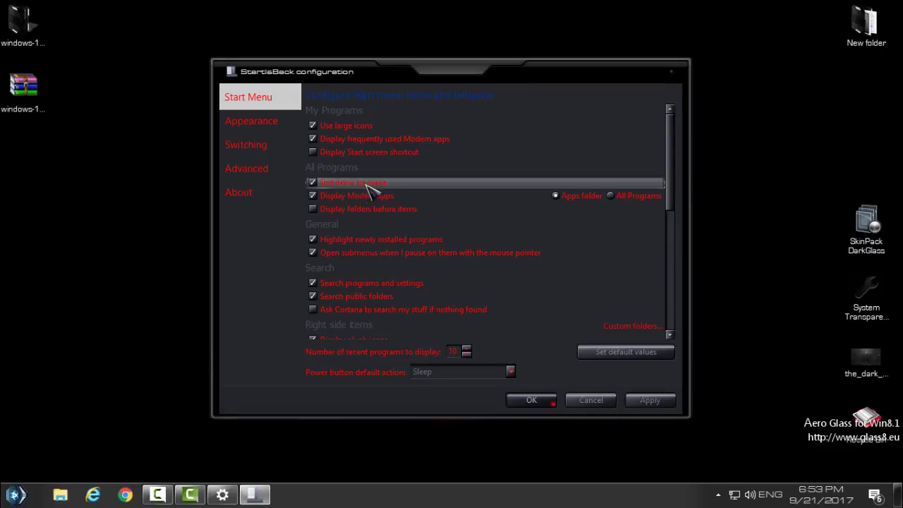
click(289, 127)
click(532, 401)
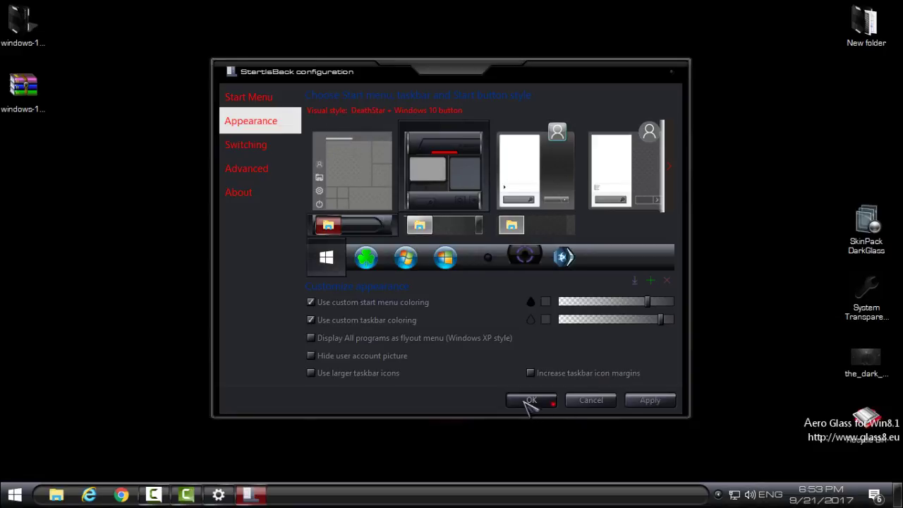
Check the new Start menu look, then open, resize and close a File Explorer window.
click(27, 495)
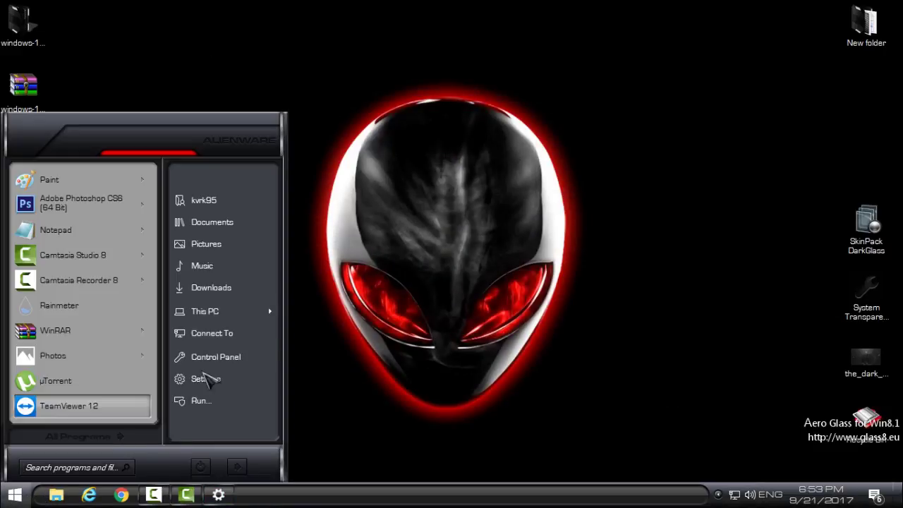
click(14, 495)
click(55, 495)
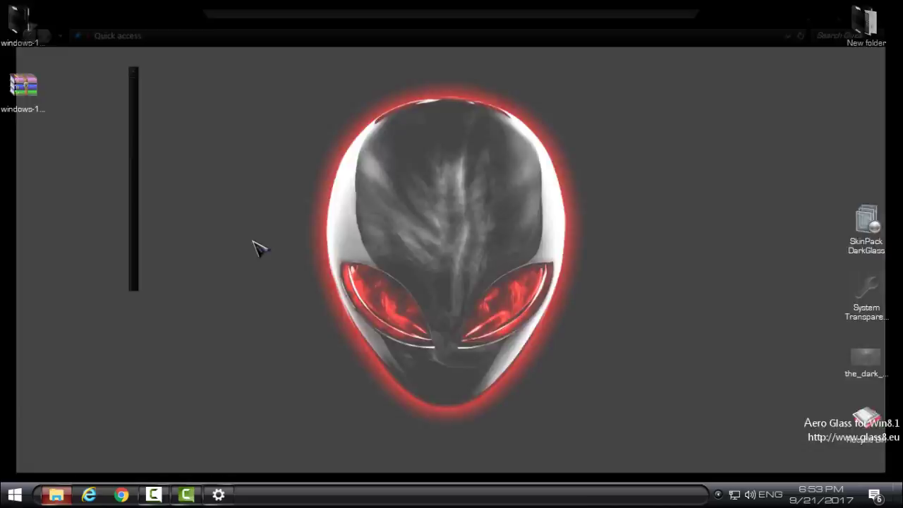
drag(455, 9, 503, 95)
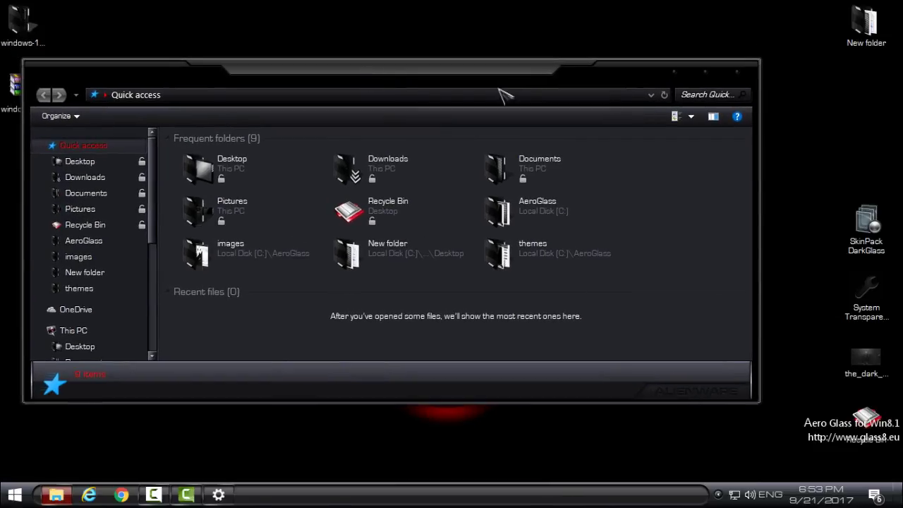
click(737, 73)
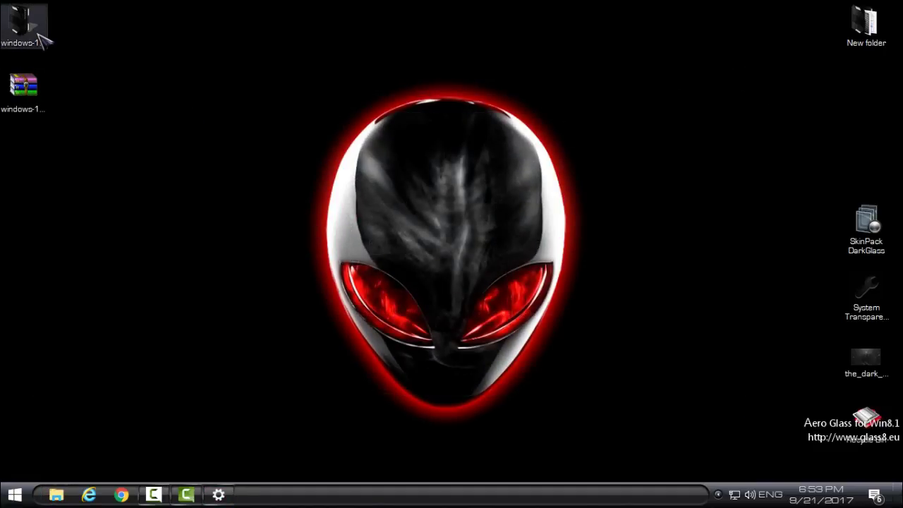
double_click(23, 22)
click(705, 71)
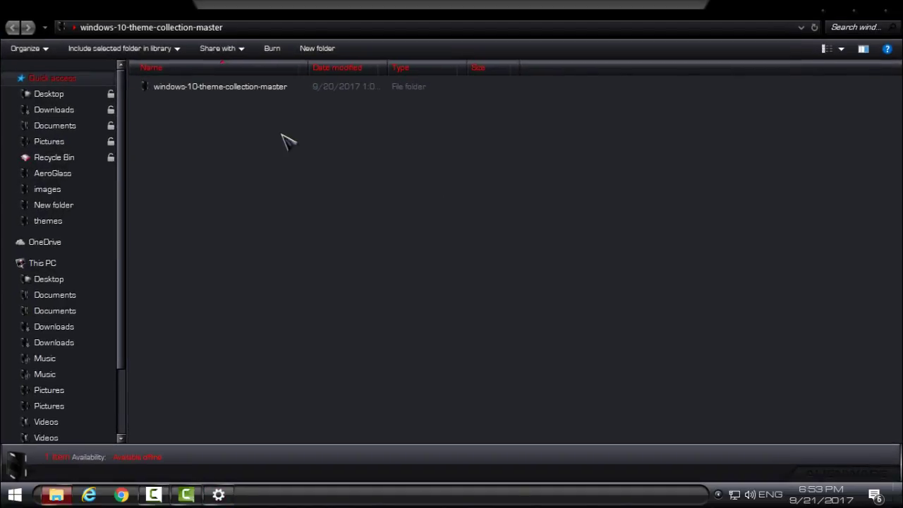
double_click(237, 89)
double_click(204, 115)
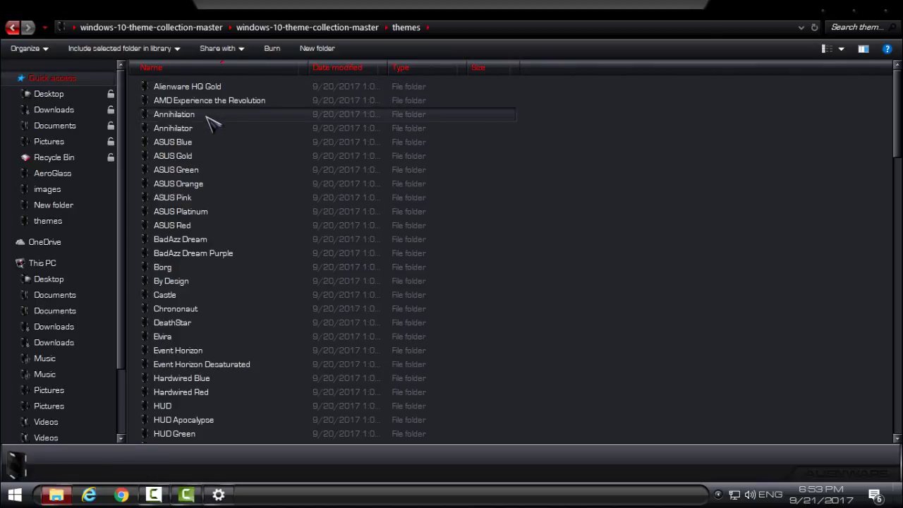
scroll(306, 238, down, 1)
scroll(307, 237, up, 1)
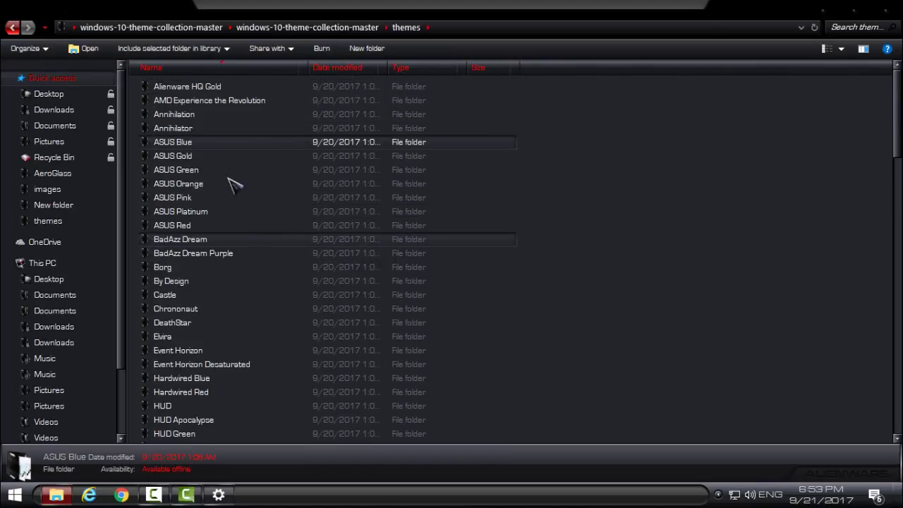
scroll(324, 211, down, 6)
scroll(468, 246, up, 4)
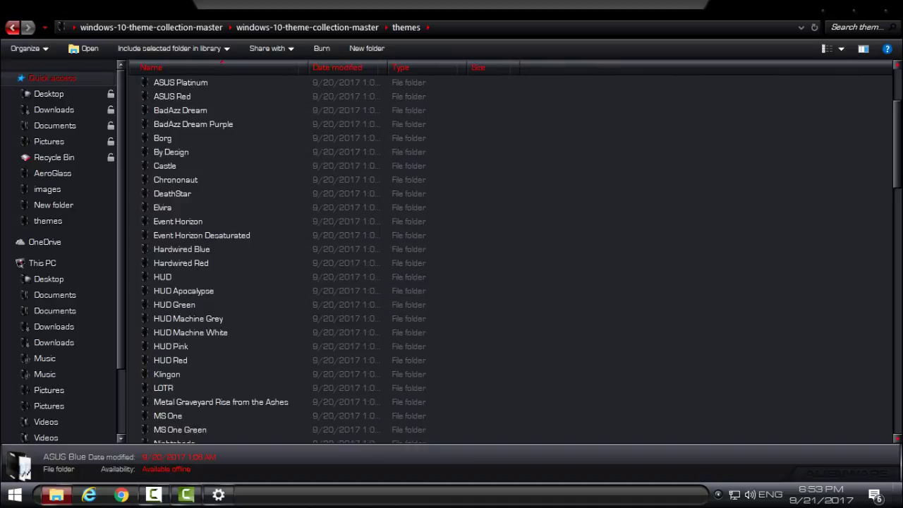
scroll(571, 80, up, 3)
drag(628, 79, 802, 286)
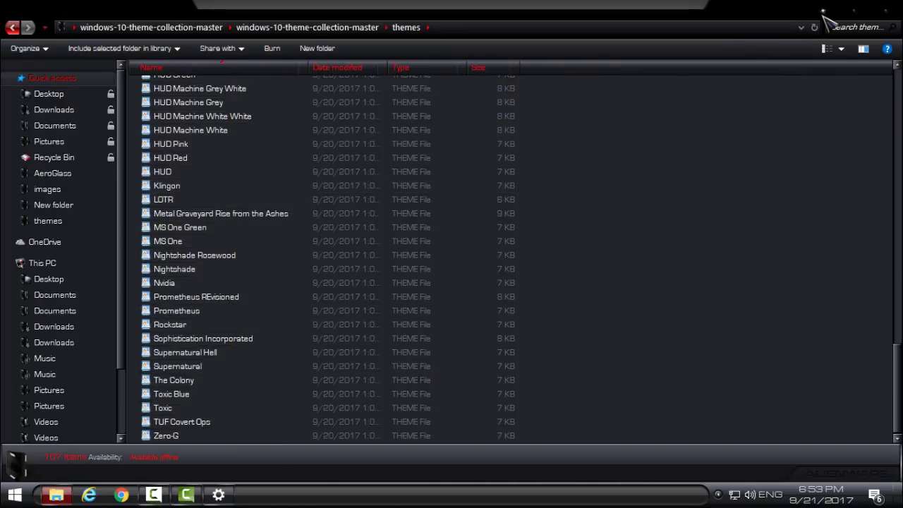
scroll(804, 106, up, 15)
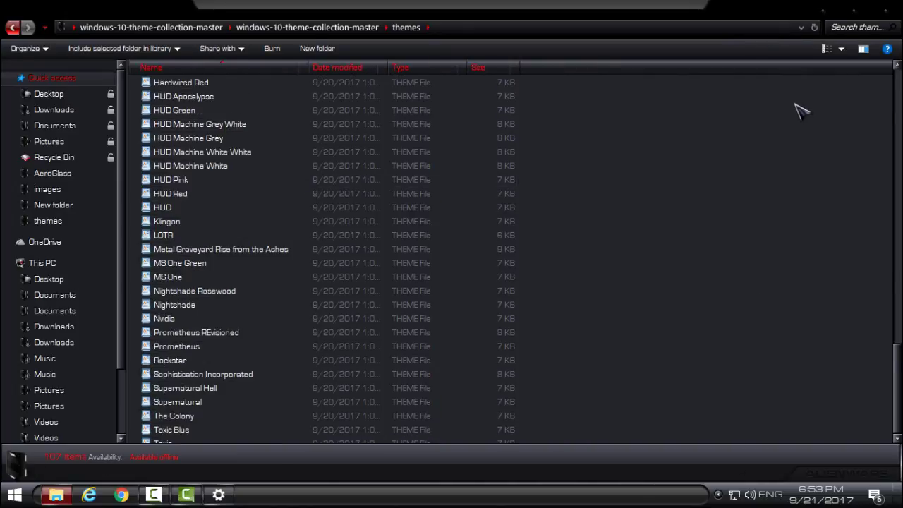
click(890, 8)
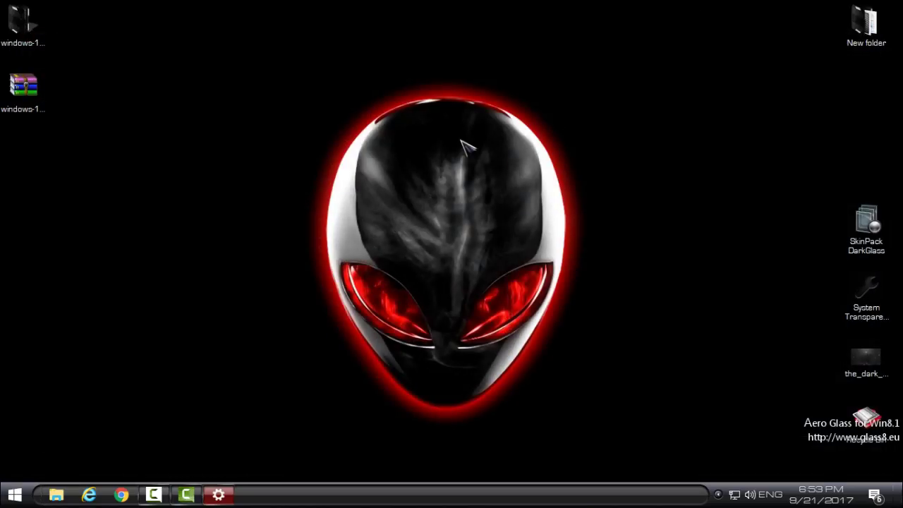